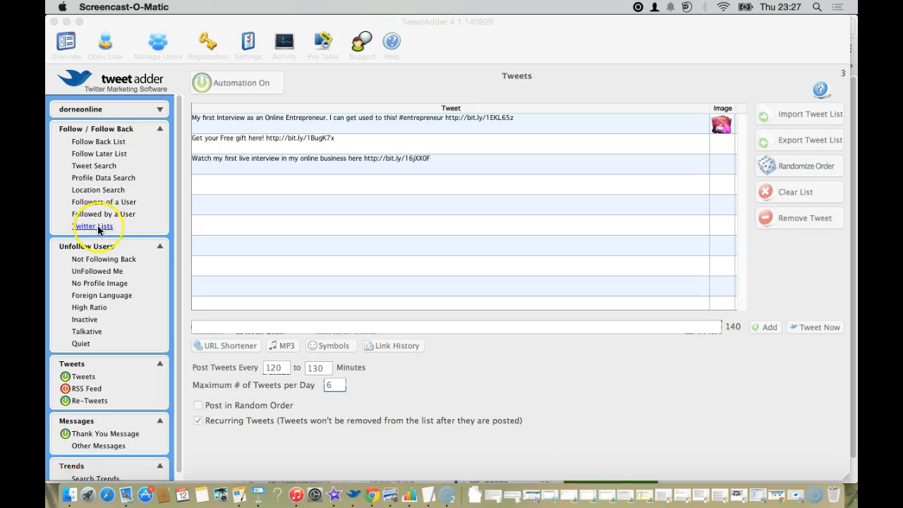
click(108, 168)
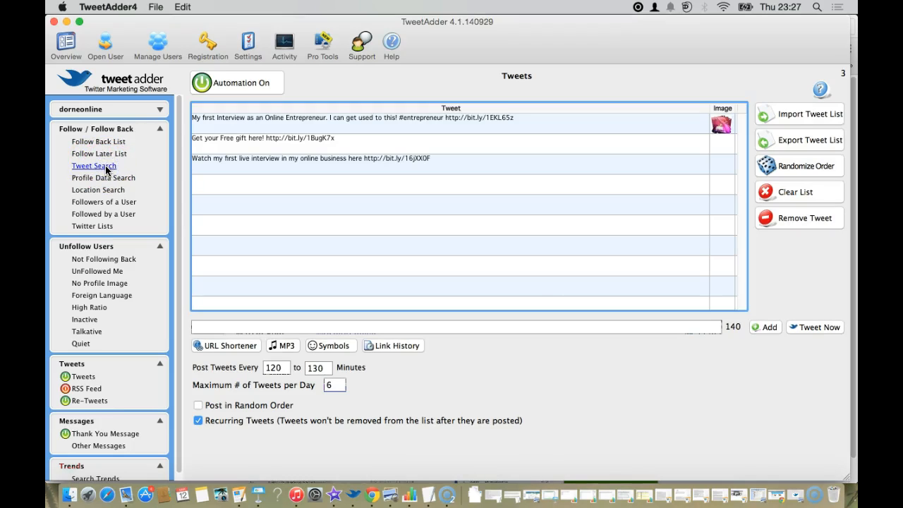
click(93, 166)
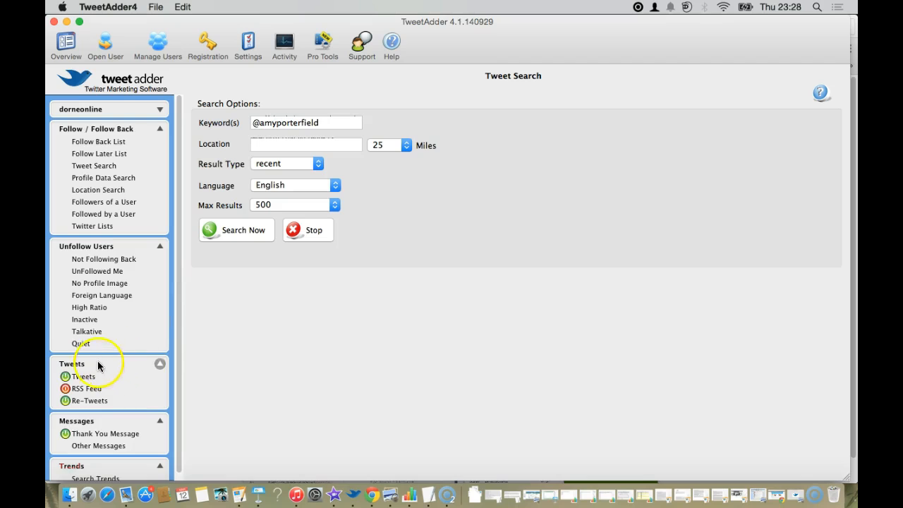
Return to the Tweets page, write the tweet "Thank goodness it's Friday tomorrow!" and post it immediately.
click(84, 377)
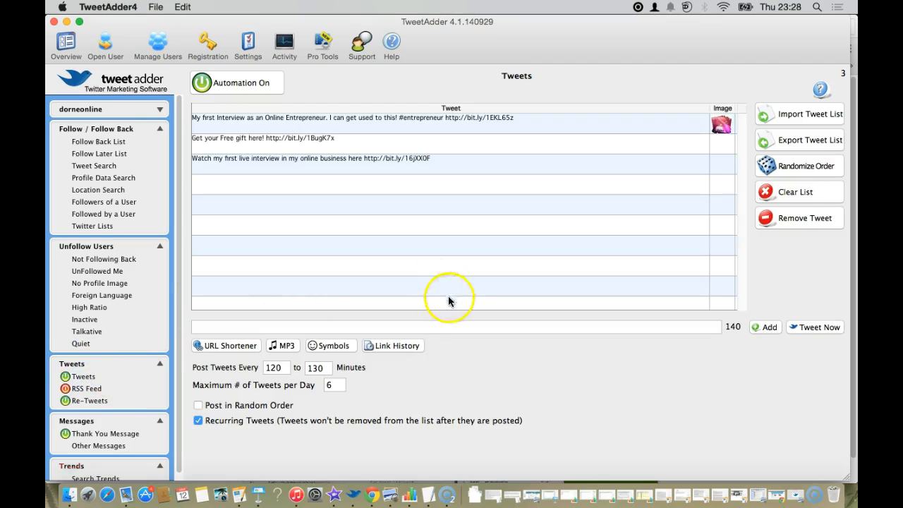
click(442, 327)
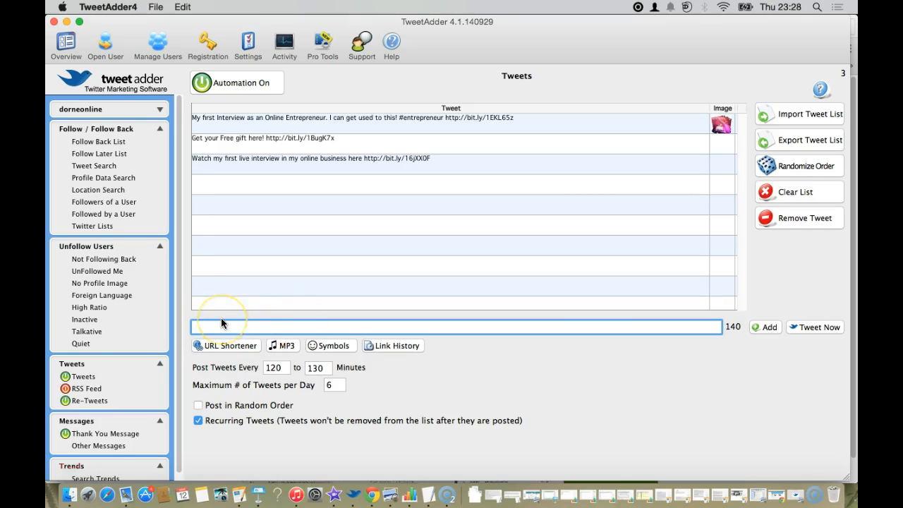
text(Thank goodness it's Friday tomo)
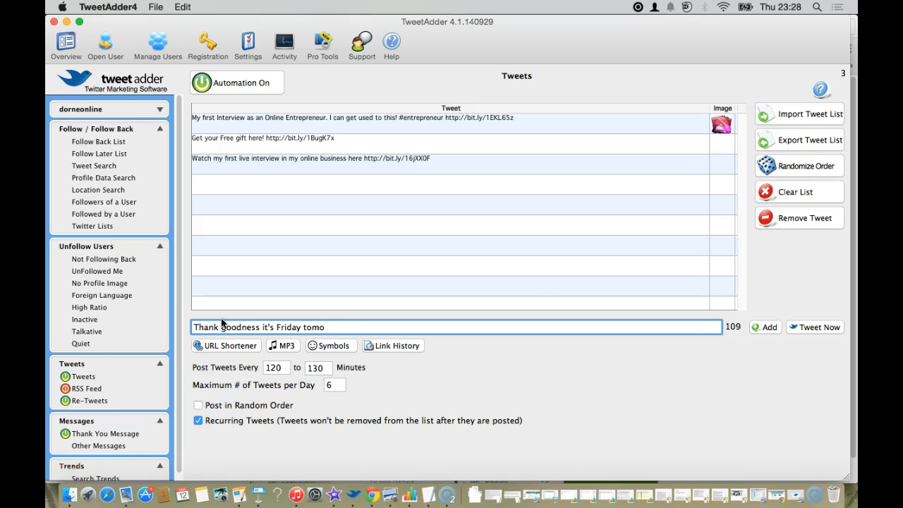
text(rrow!)
click(825, 328)
click(802, 329)
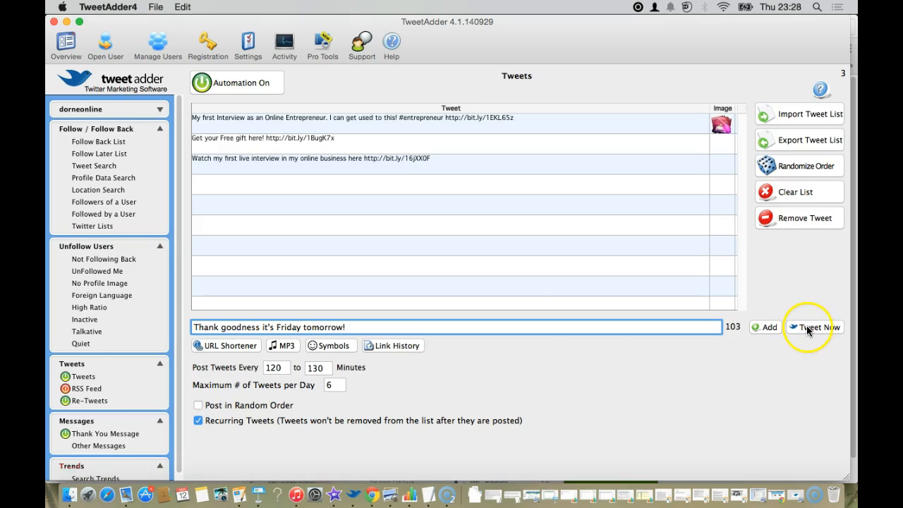
click(810, 329)
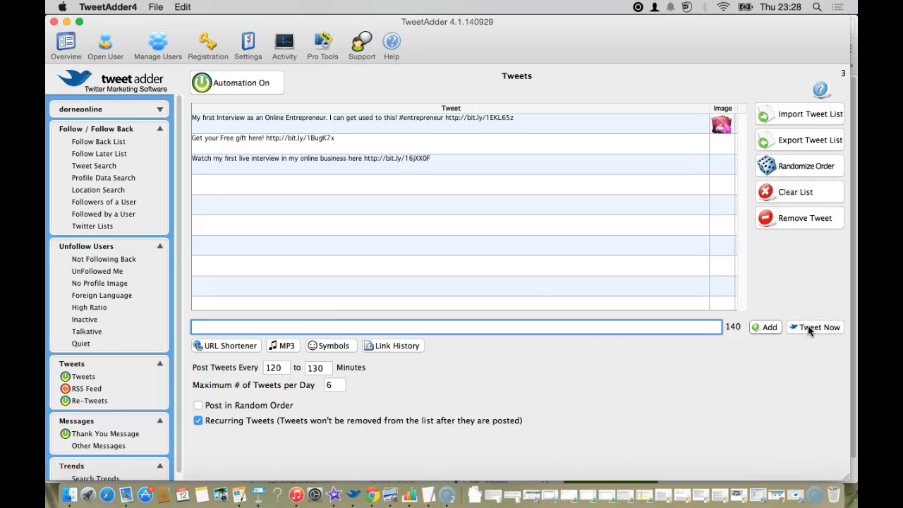
Switch to Chrome, open twitter.com/?lang=en-gb and reload the feed to check for the posted tweet.
click(370, 497)
click(190, 47)
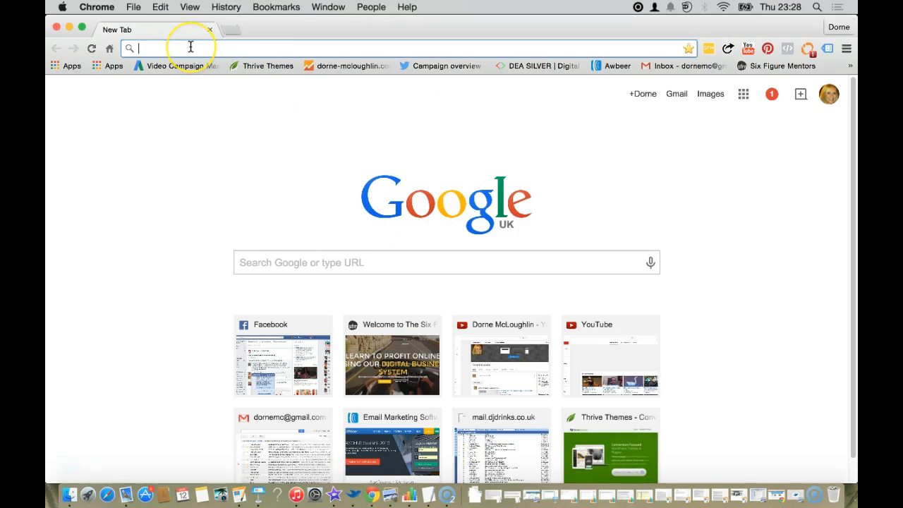
text(tw])
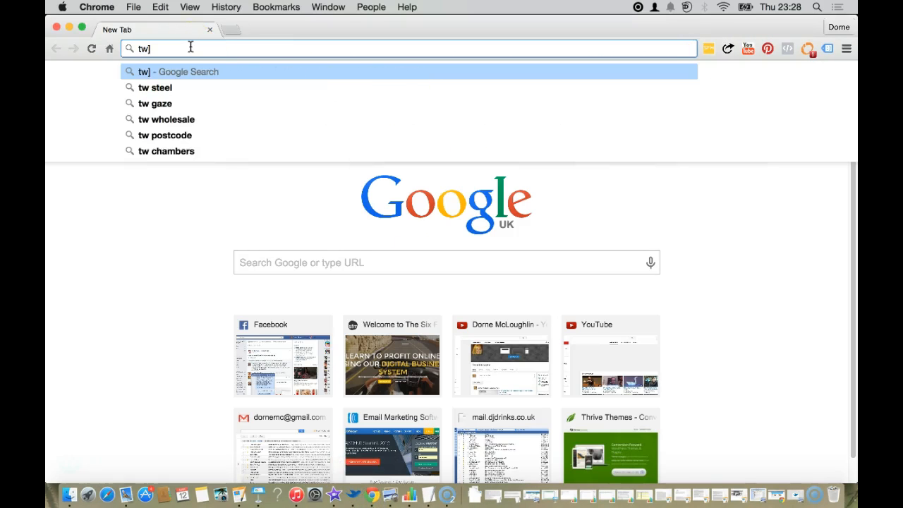
key(BackSpace)
text(itter.com/?lang=en-gb)
key(Return)
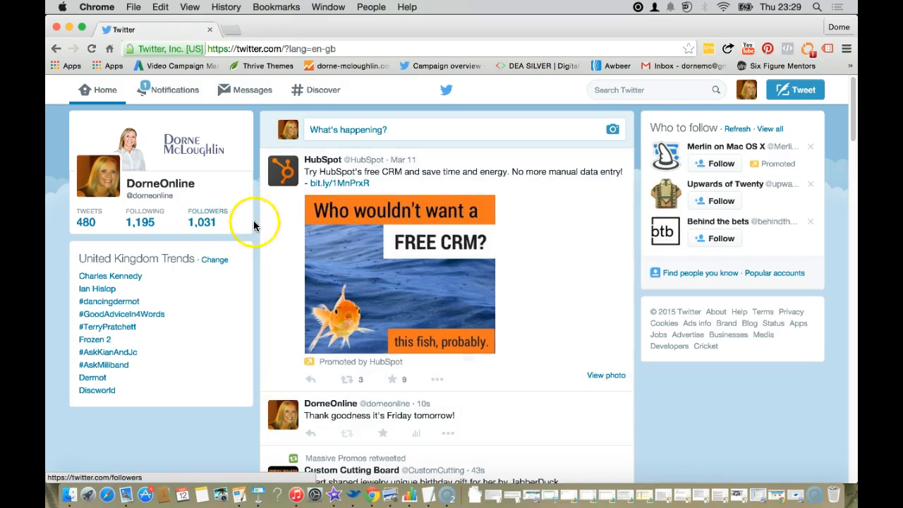
click(351, 48)
key(Return)
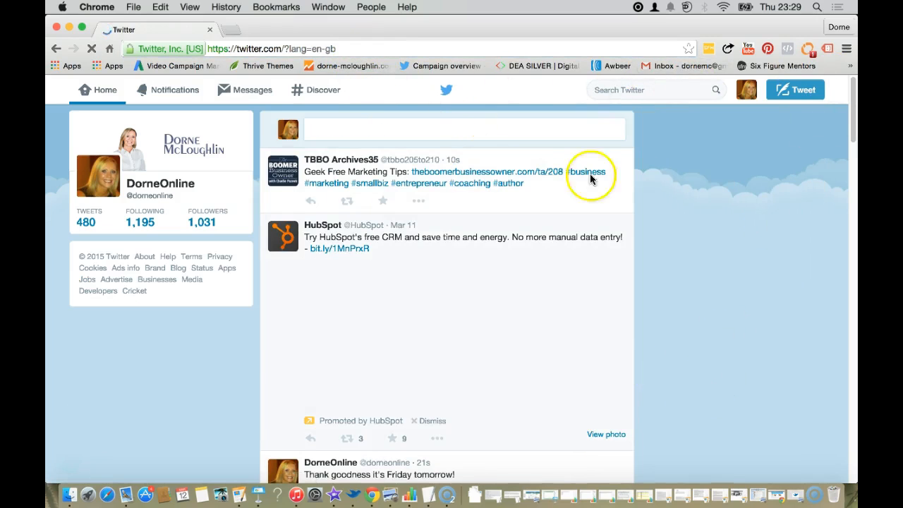
click(355, 497)
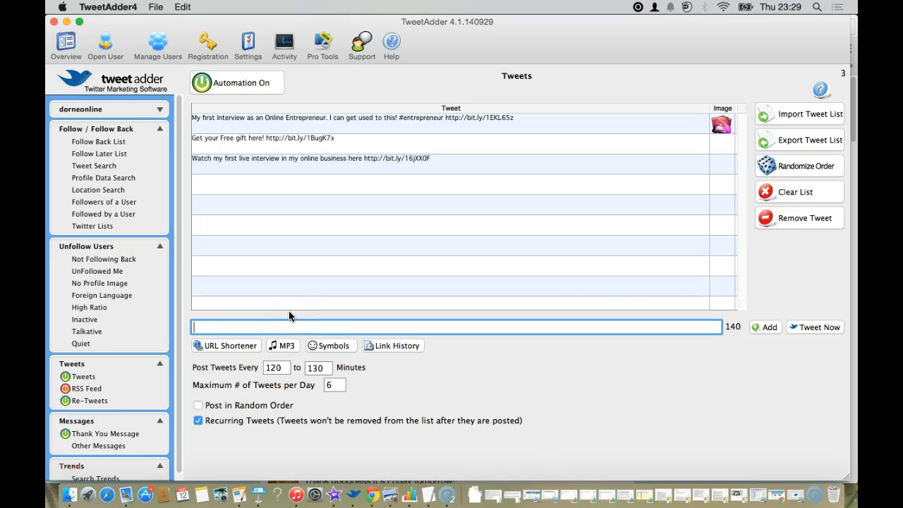
click(231, 324)
Switch to Chrome and open the account owner's personal website in a new tab.
click(368, 497)
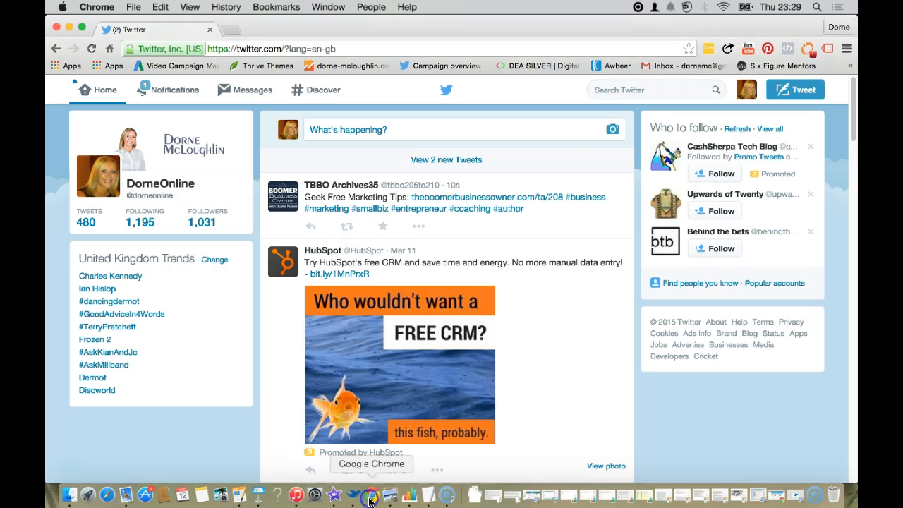
click(227, 34)
text(don)
key(BackSpace)
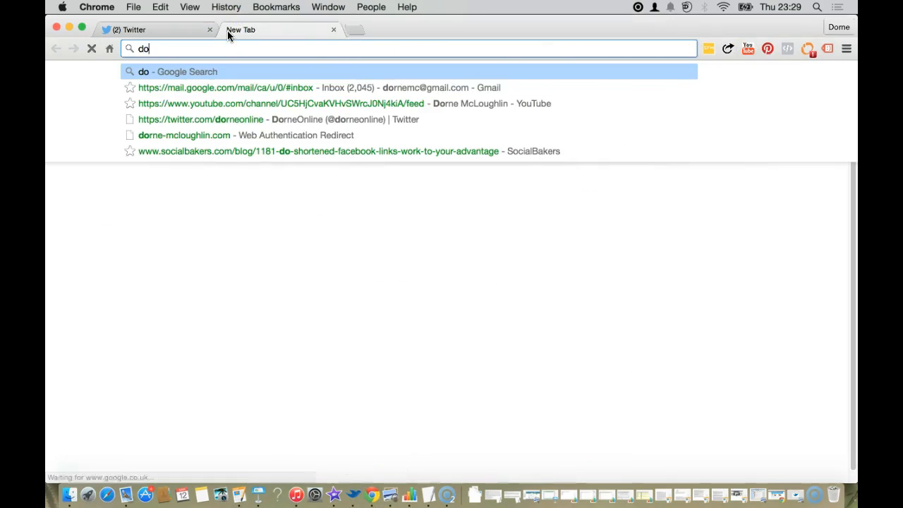
text(rne-mcloughlin.com)
key(Return)
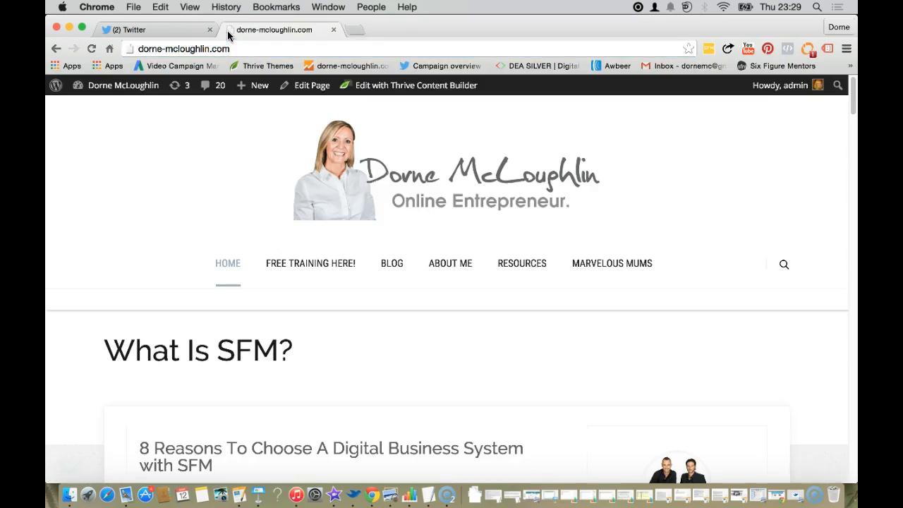
Open the blog post "Increase Your Productivity in 90 Days!" from the website's blog and copy its web address.
click(403, 257)
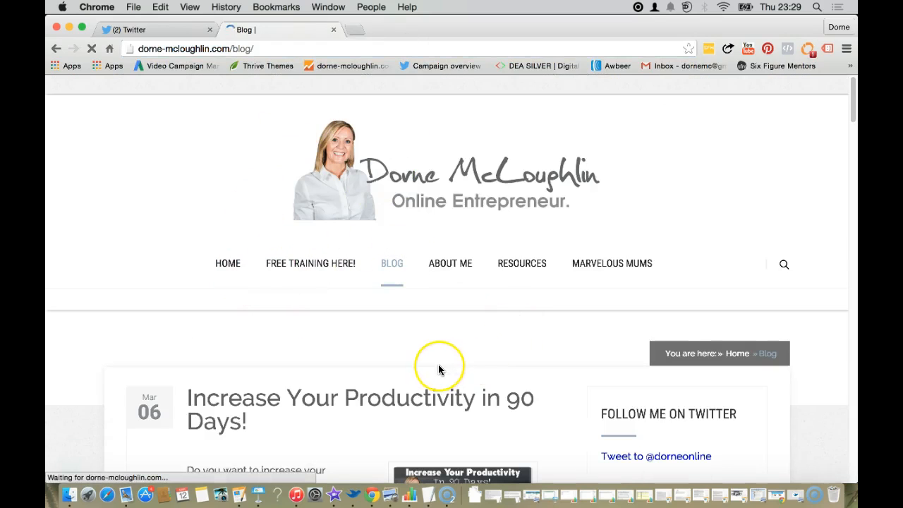
scroll(438, 364, down, 5)
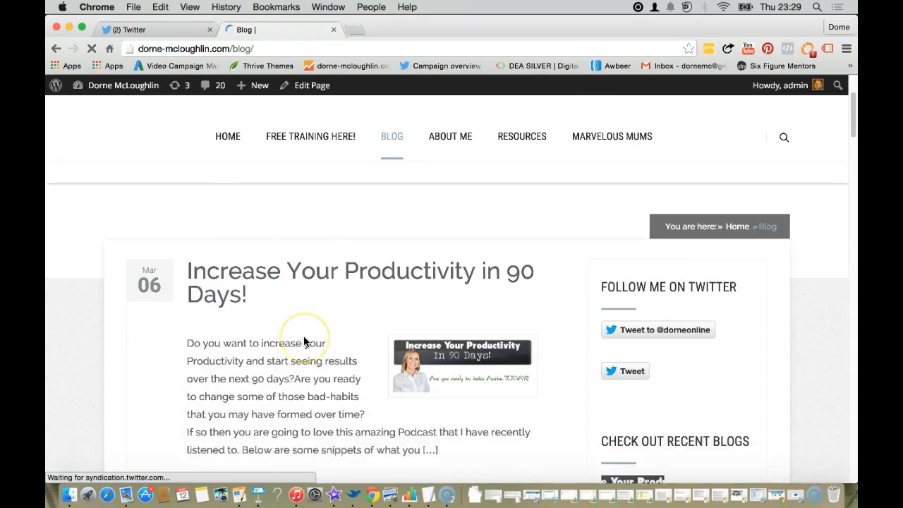
scroll(305, 342, down, 3)
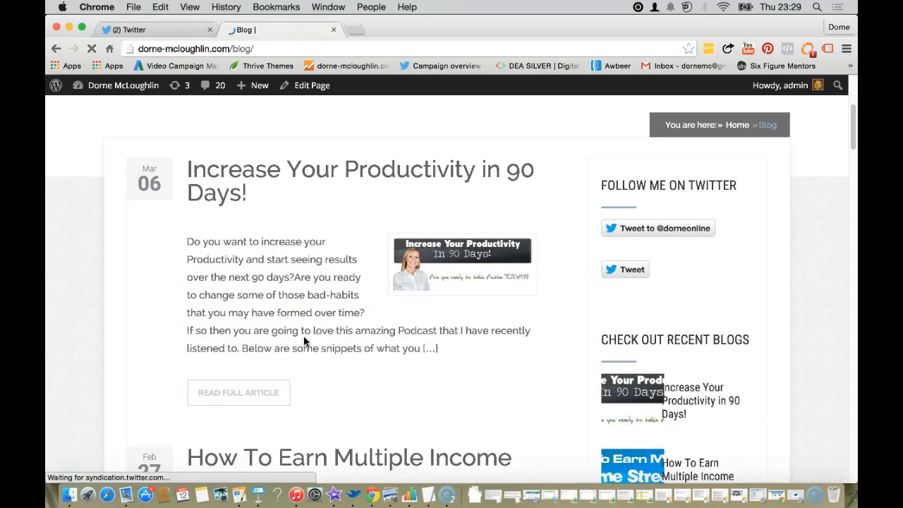
click(269, 177)
scroll(269, 178, down, 4)
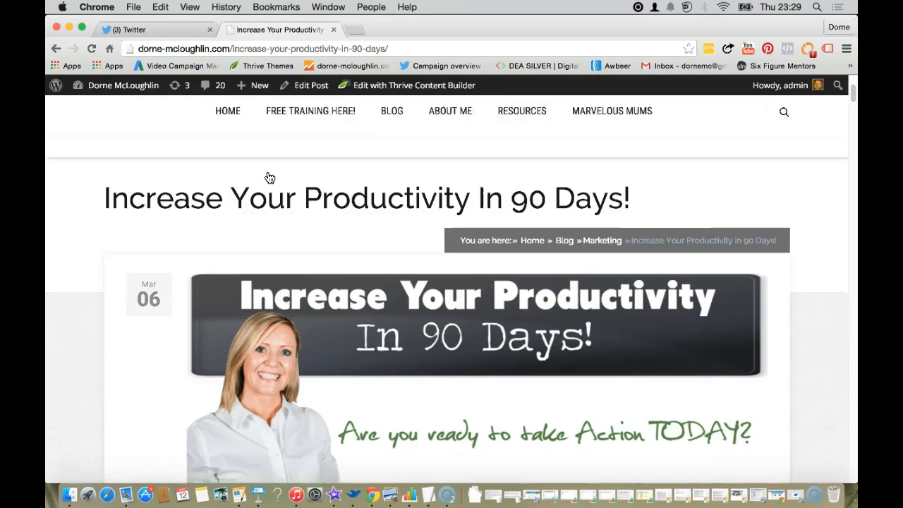
scroll(269, 177, down, 3)
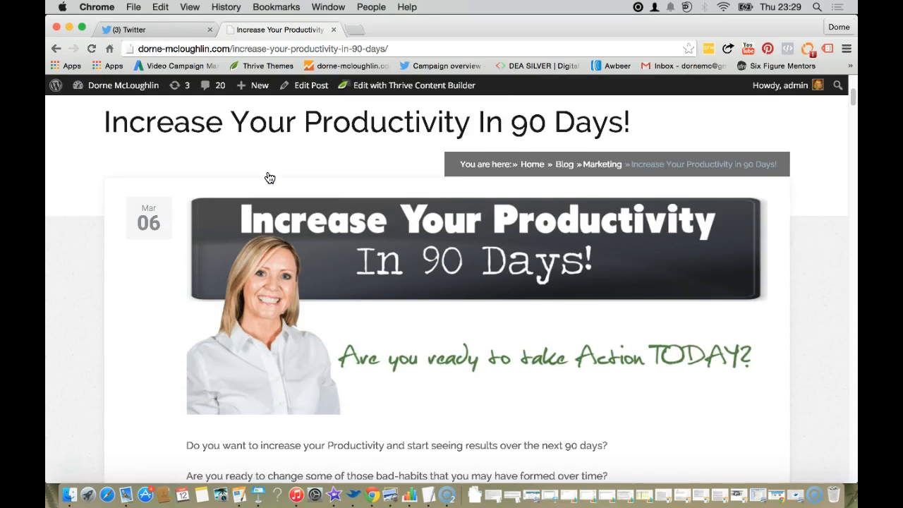
click(409, 46)
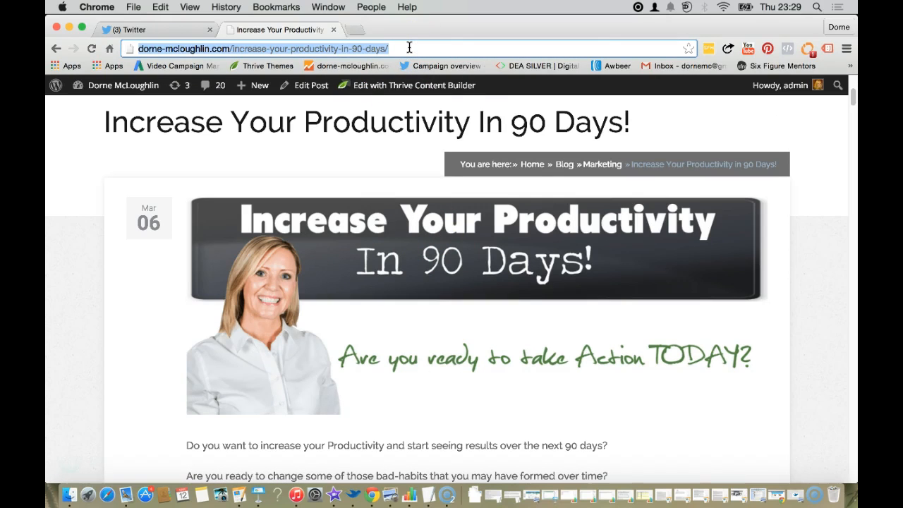
In TweetAdder, write the tweet text "Do you want to increase your Productivity within the next 90 days? If so, check this out!".
click(358, 496)
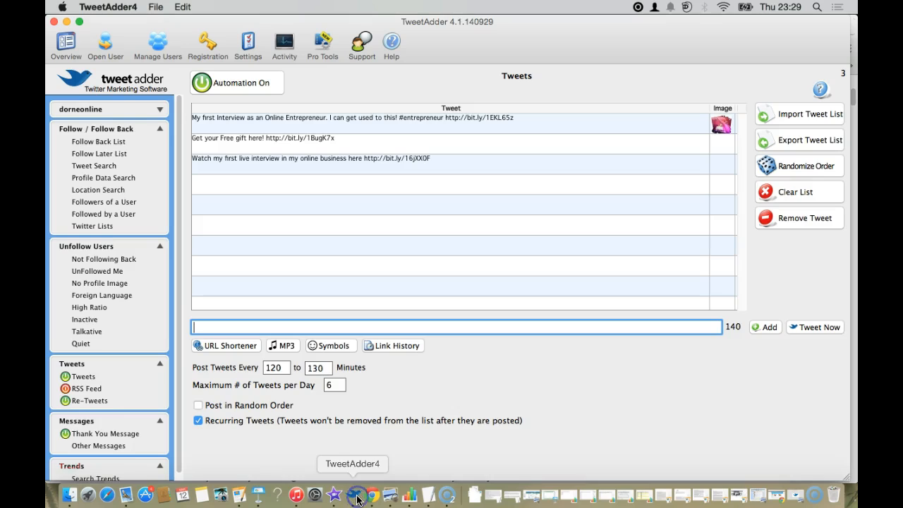
text(Do you want)
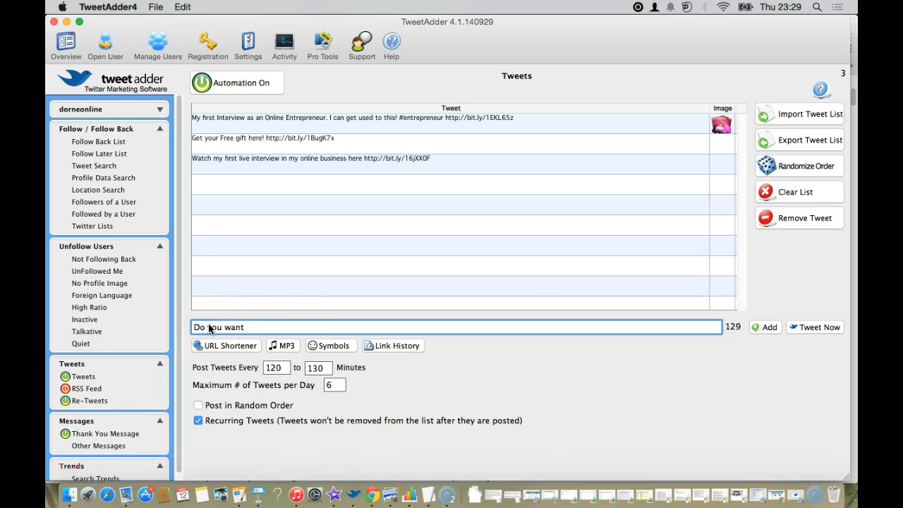
text( to increase your Productiv)
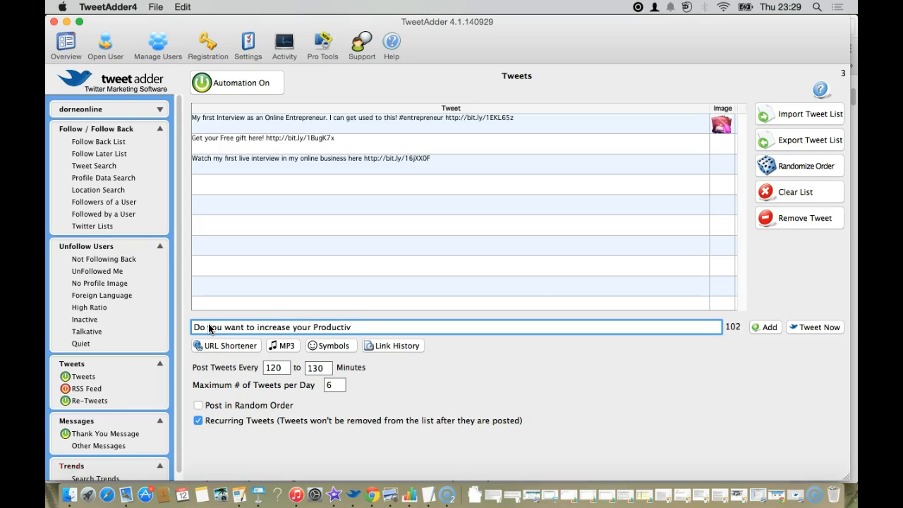
key(BackSpace)
key(BackSpace)
key(BackSpace)
key(BackSpace)
text(ivity within the next 90 days)
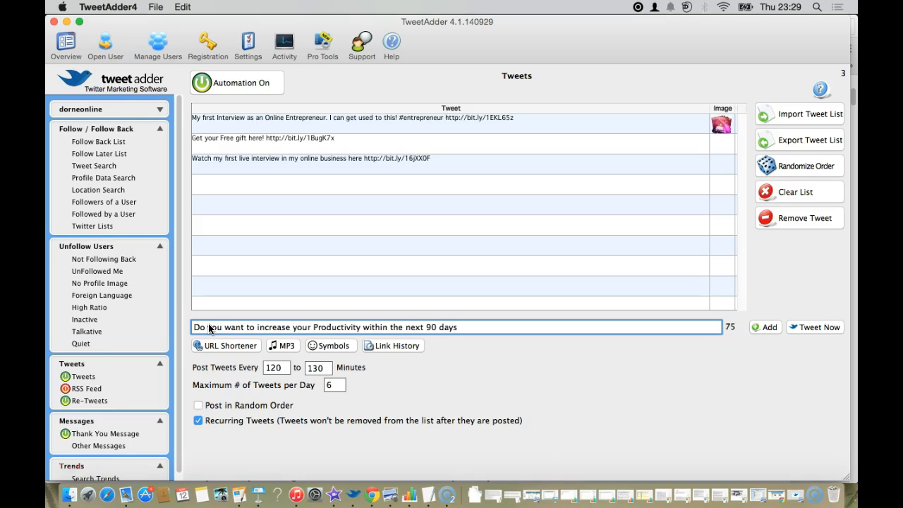
text(? Then)
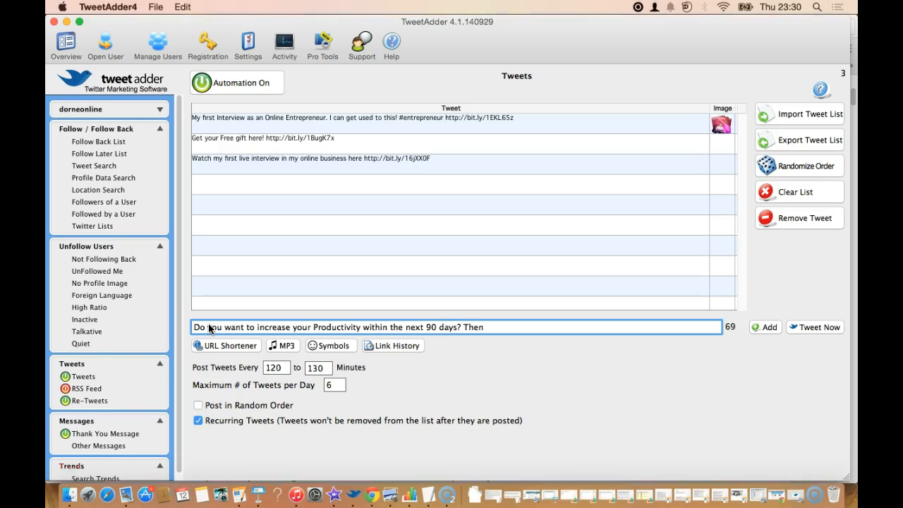
key(BackSpace)
key(BackSpace)
key(BackSpace)
key(BackSpace)
key(BackSpace)
key(BackSpace)
text(If so, check this out!)
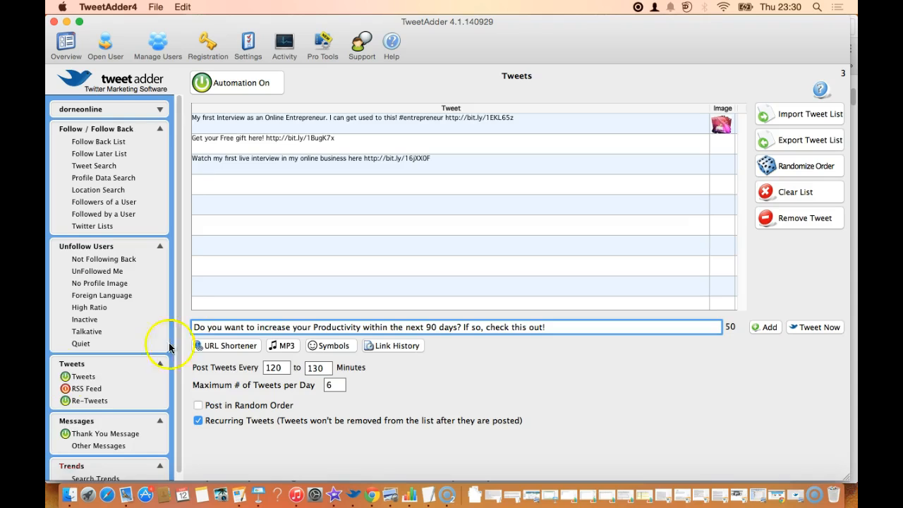
Shorten the copied blog post address with bit.ly, insert the link after the tweet text, and add the tweet to the list.
click(235, 349)
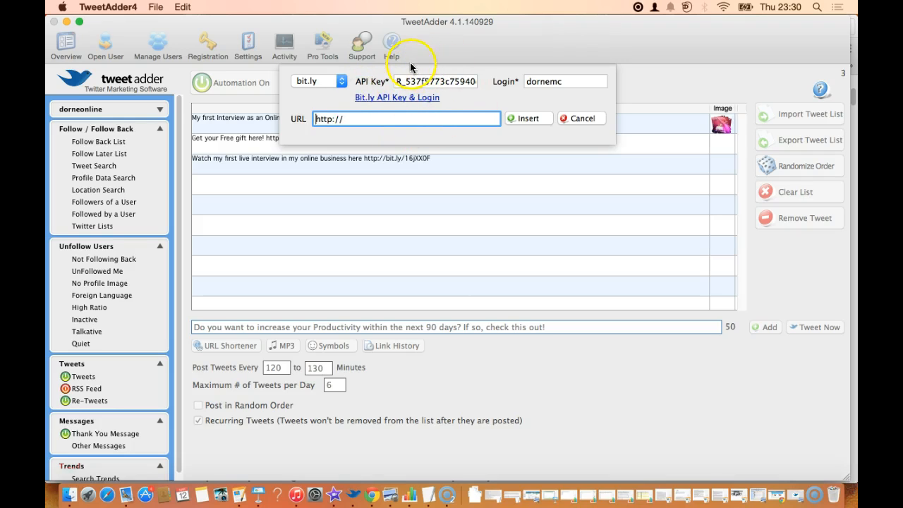
triple_click(401, 126)
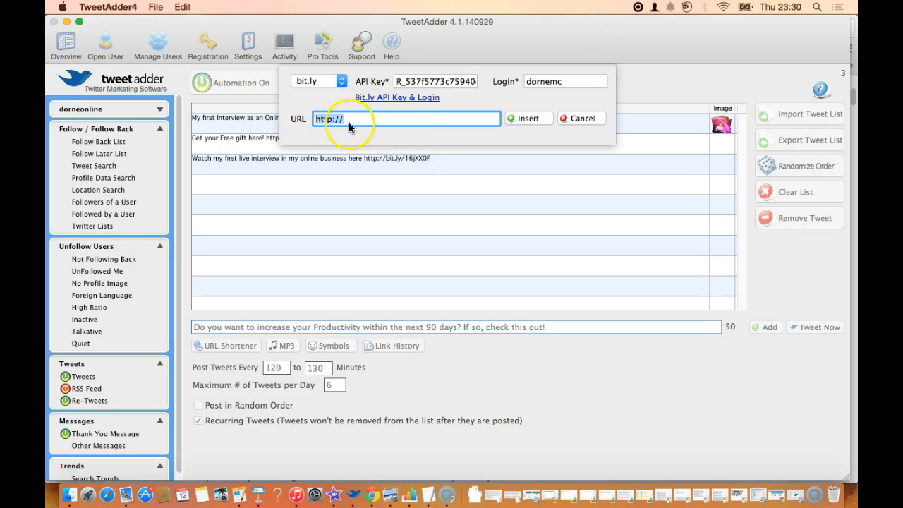
key(BackSpace)
key(super+v)
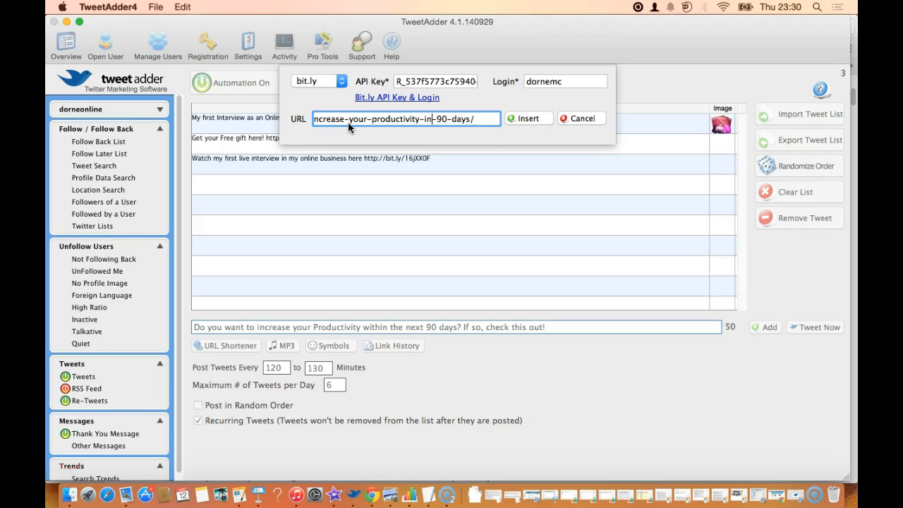
key(Left)
key(Left)
key(Left)
key(Left)
key(Left)
key(Left)
key(Left)
key(Left)
key(Left)
key(Left)
key(Left)
key(Left)
key(Left)
key(Left)
key(Left)
key(Left)
key(Left)
key(Left)
key(Left)
key(Left)
key(Left)
key(Left)
key(Left)
key(Left)
key(Left)
key(Left)
key(Left)
key(Left)
key(Left)
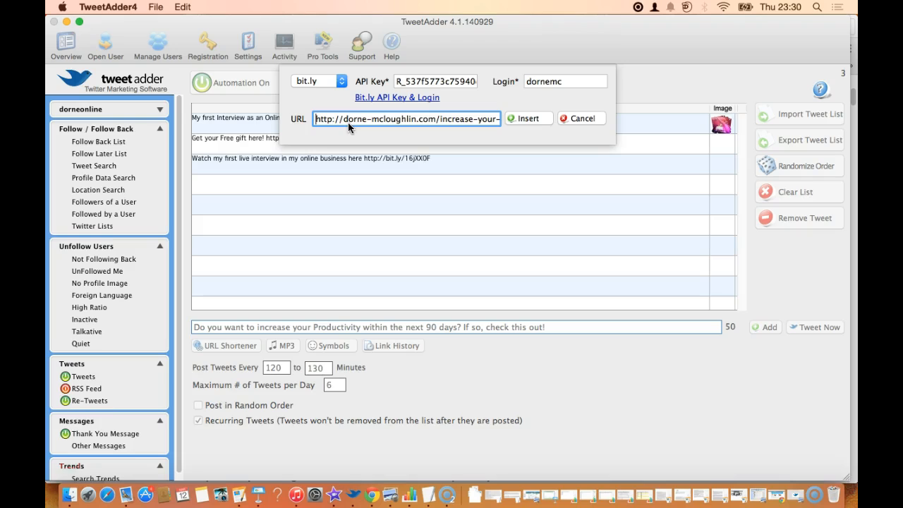
click(342, 120)
click(362, 122)
click(531, 117)
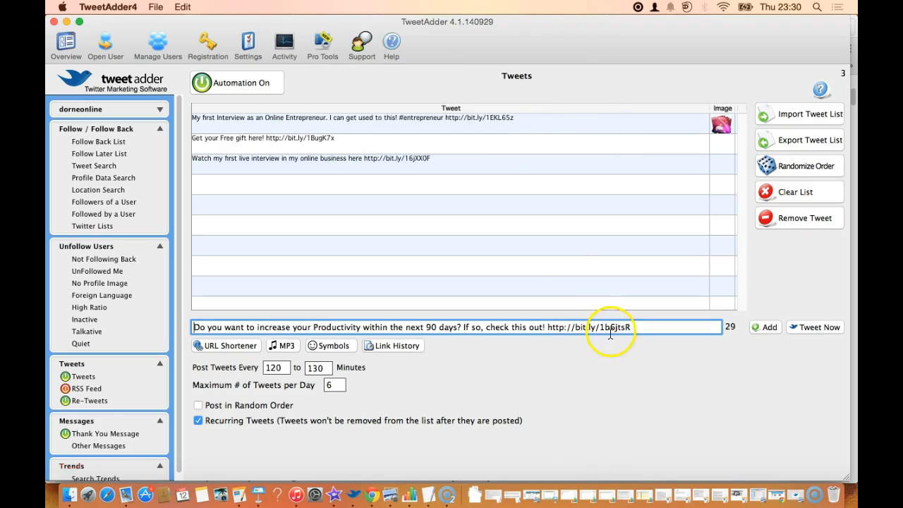
click(766, 327)
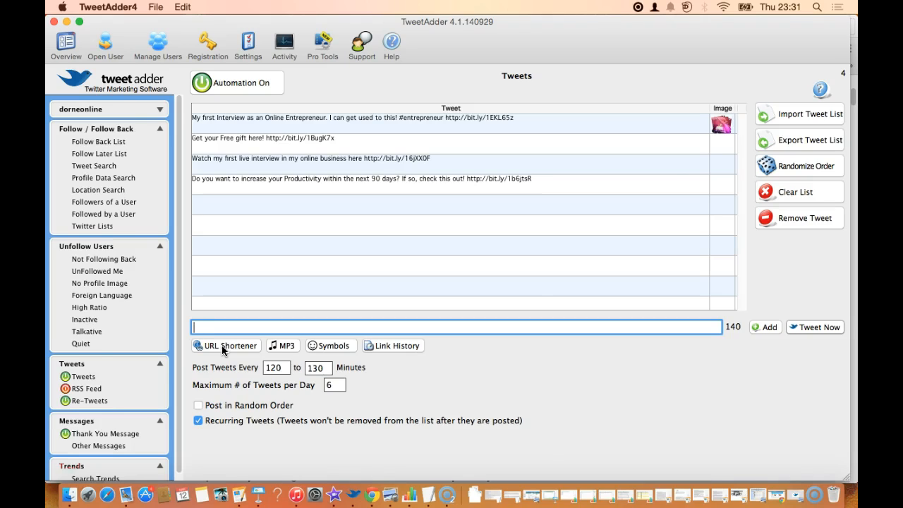
click(222, 348)
click(385, 347)
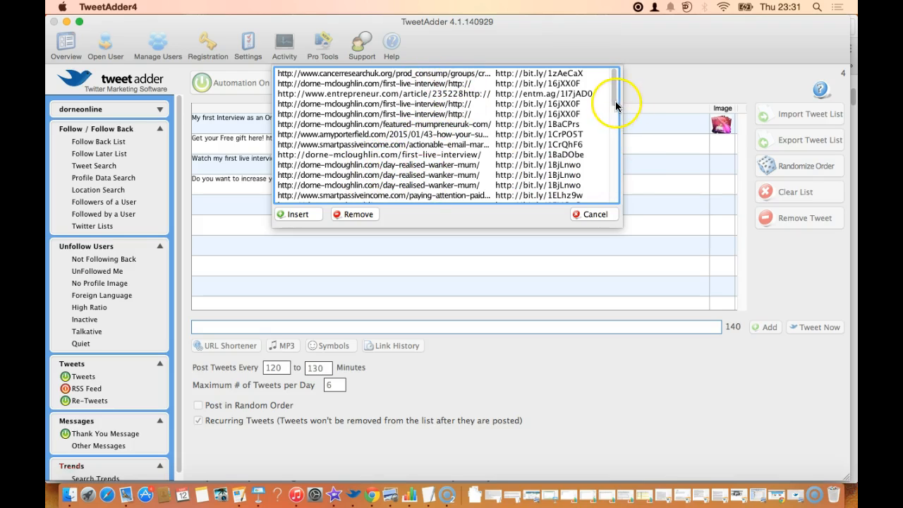
drag(614, 95, 613, 153)
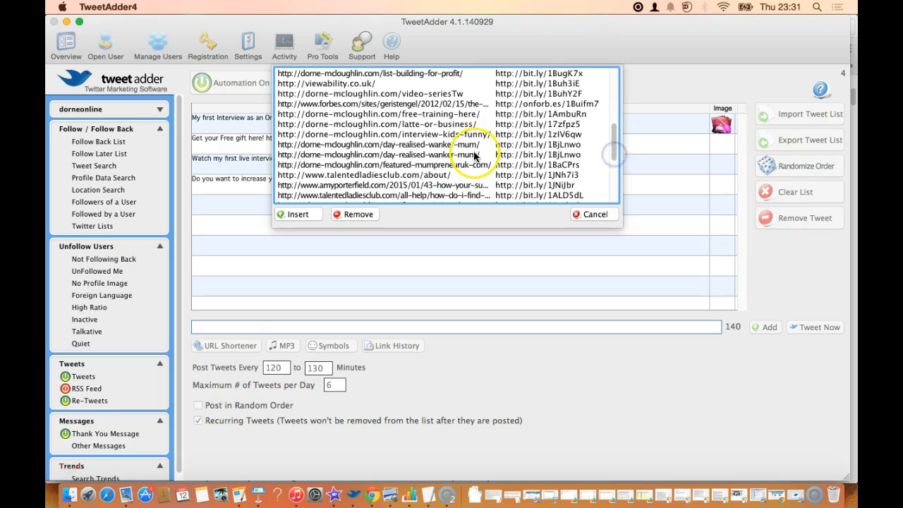
click(417, 167)
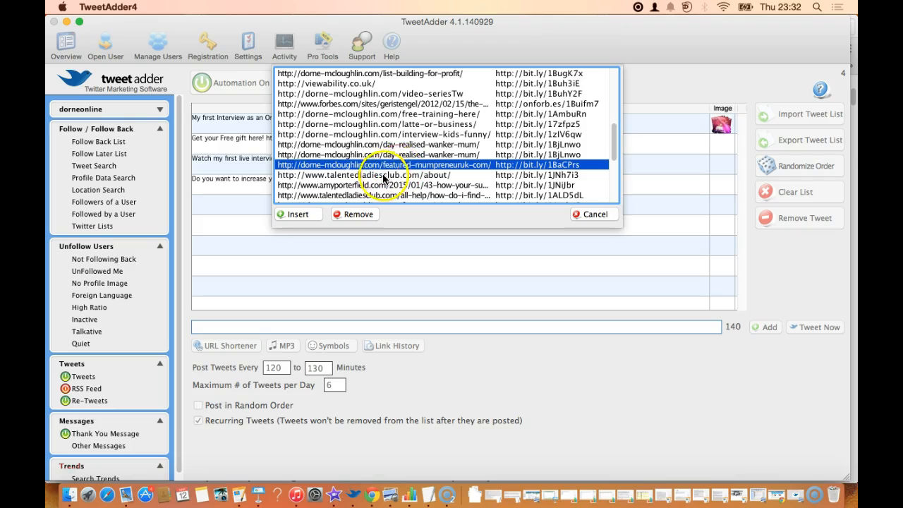
double_click(398, 134)
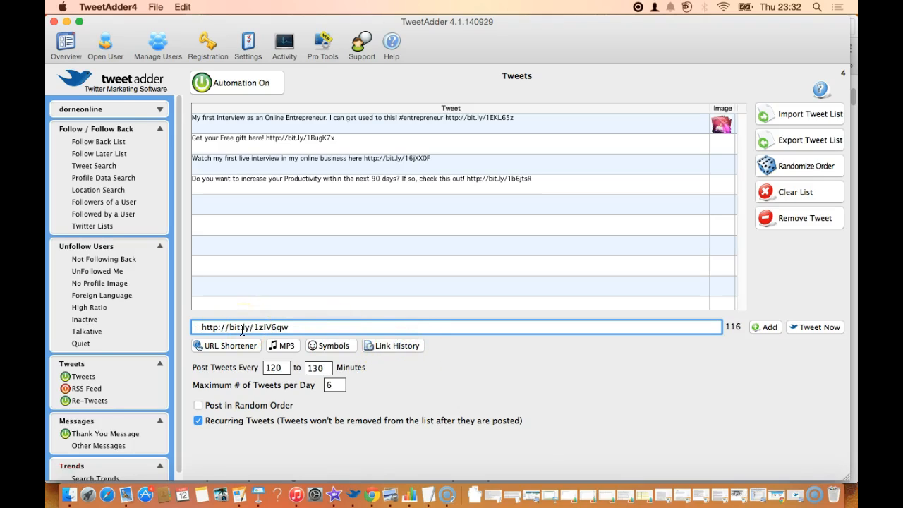
Write "Watch a funny video of my kids – I asked 'Why does Mummy work hard" Find out what they say" before the link.
click(195, 328)
text(Watch a funny video of my kids – I asked 'Why does Mummy work had)
key(BackSpace)
text(rd" )
text(Find )
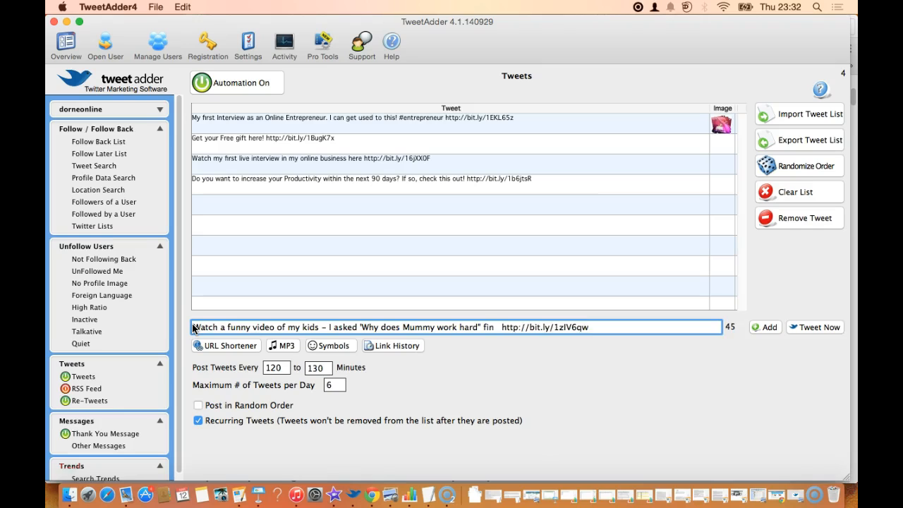
text(out what they say)
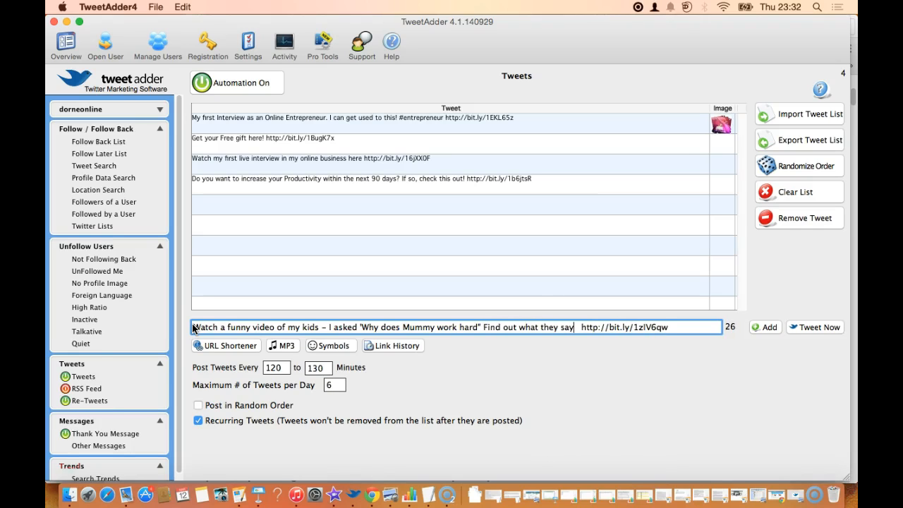
Remove the extra spaces before the link and add the kids' video tweet to the list.
key(BackSpace)
key(BackSpace)
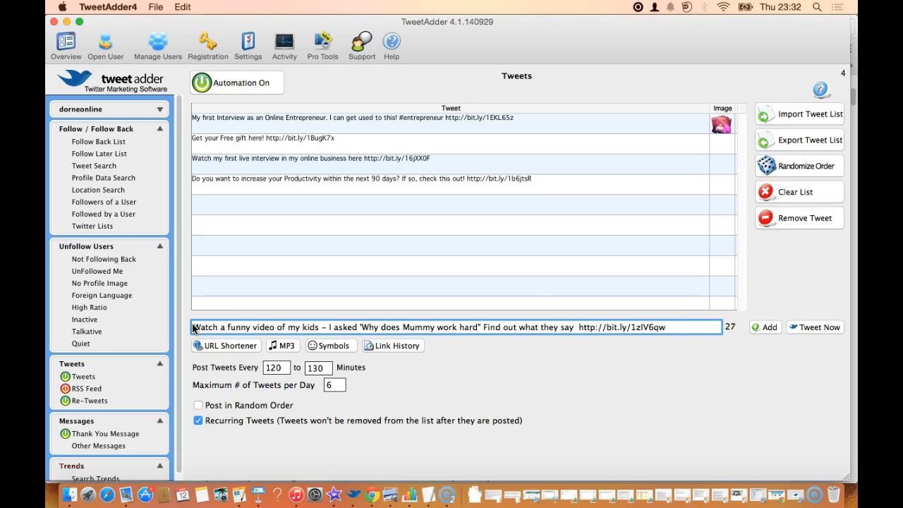
click(201, 331)
key(BackSpace)
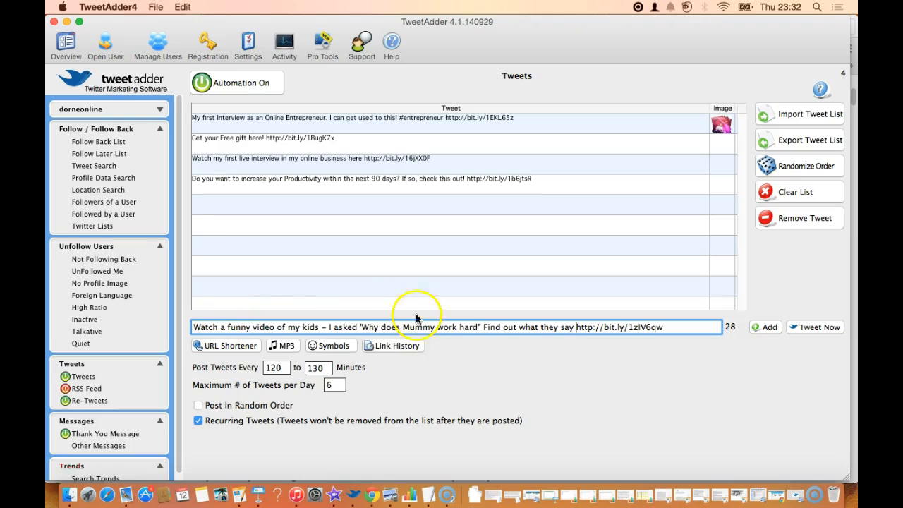
click(763, 328)
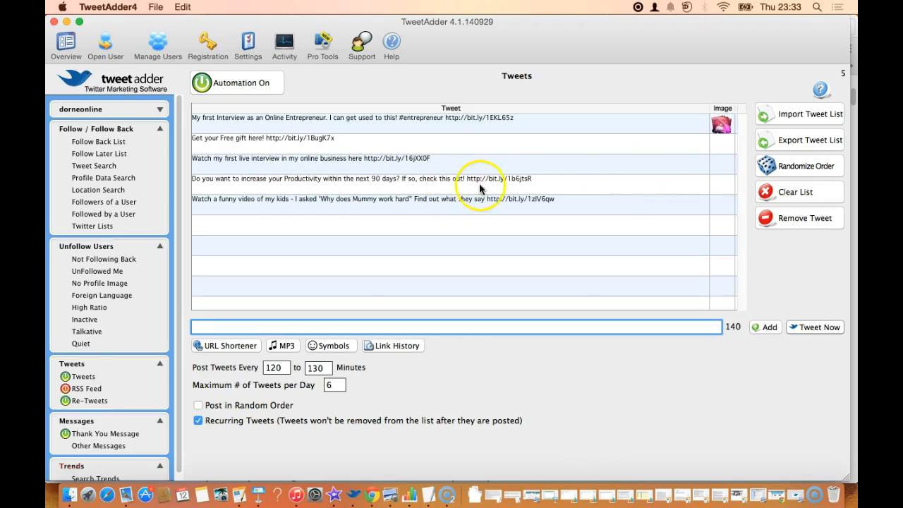
Load uc.png from the Images folder as the image for the 90-day productivity tweet.
click(716, 192)
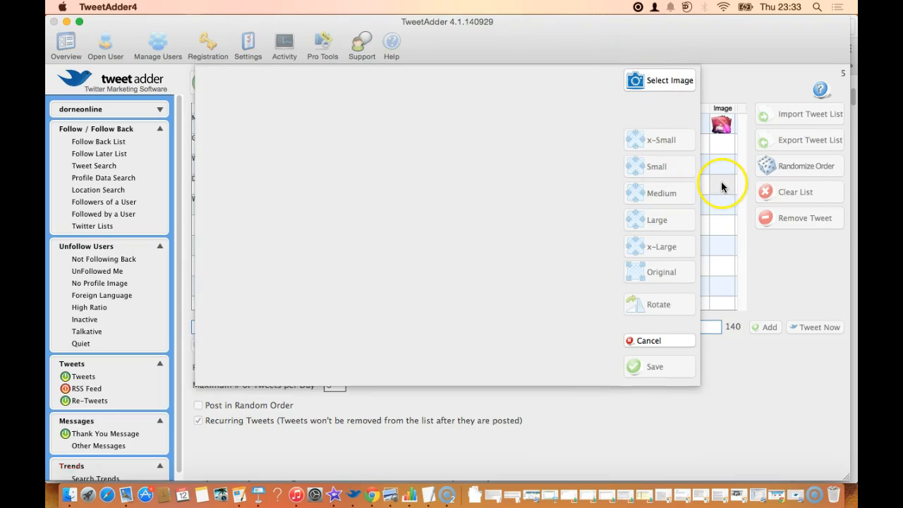
click(650, 342)
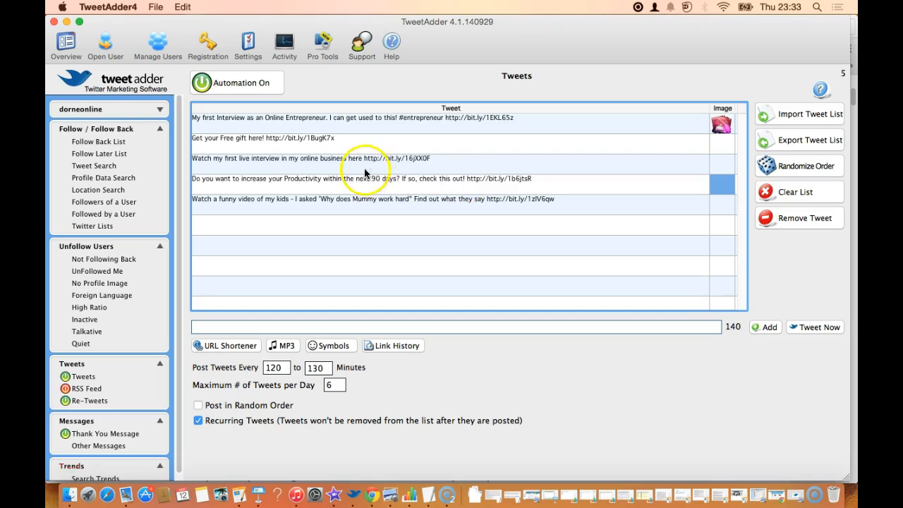
click(717, 185)
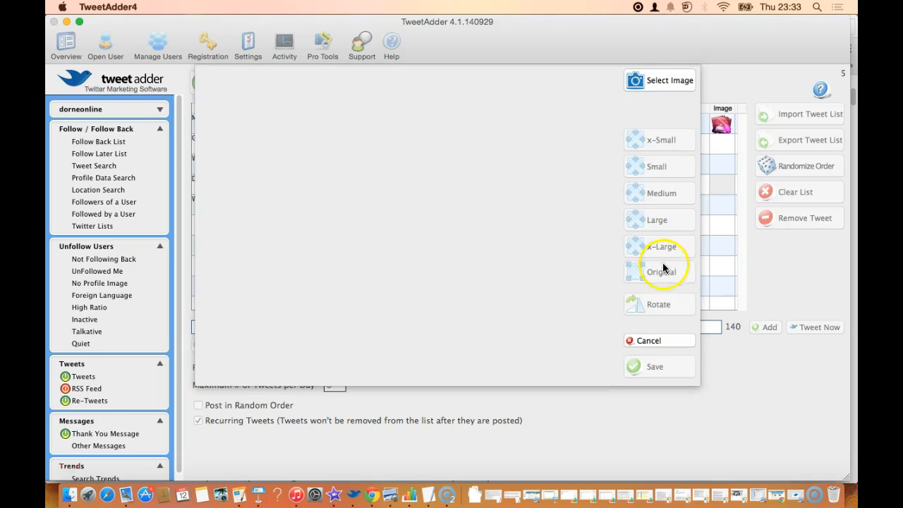
click(653, 80)
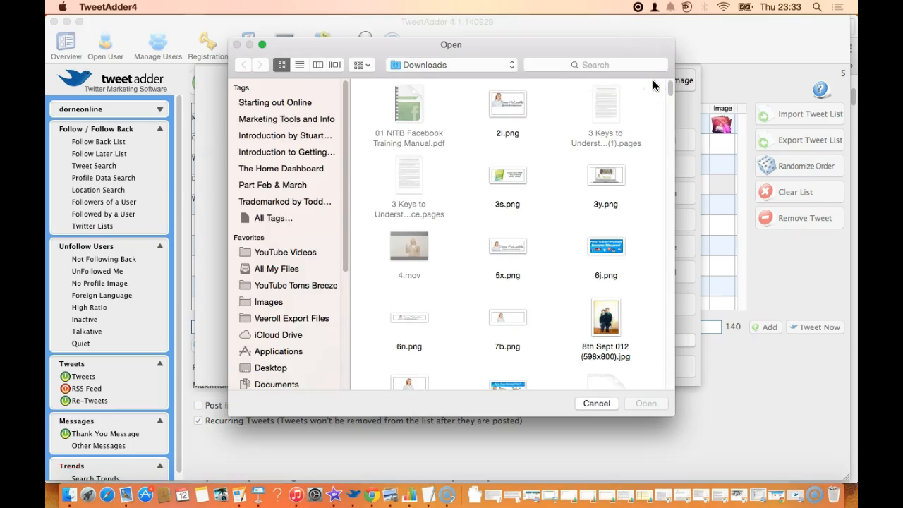
click(268, 304)
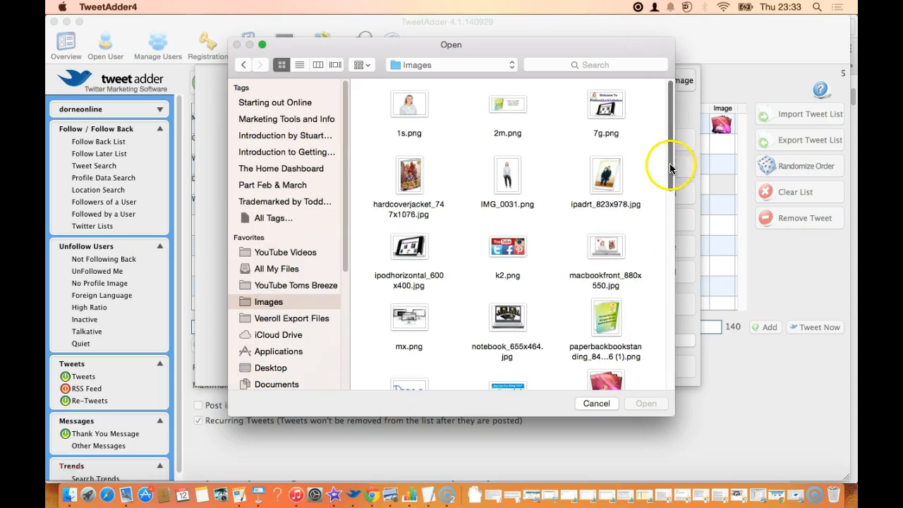
drag(670, 164, 662, 302)
scroll(662, 317, down, 5)
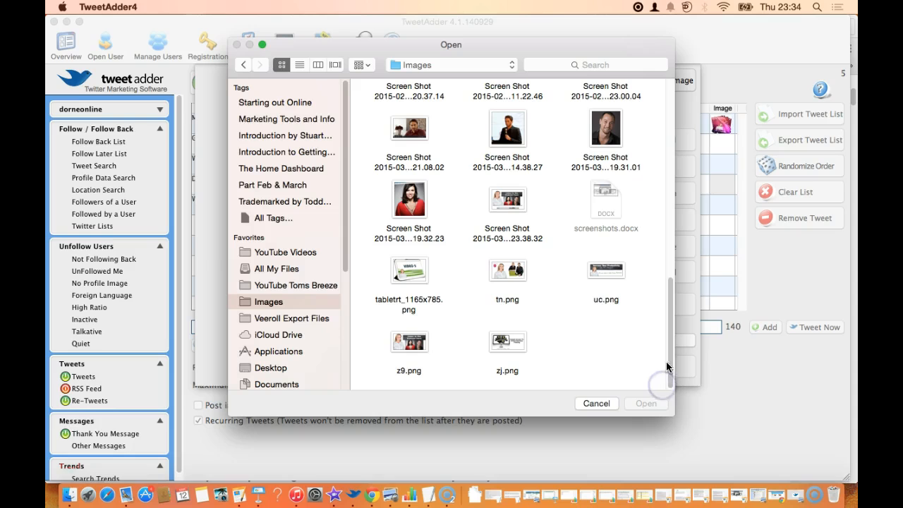
click(606, 274)
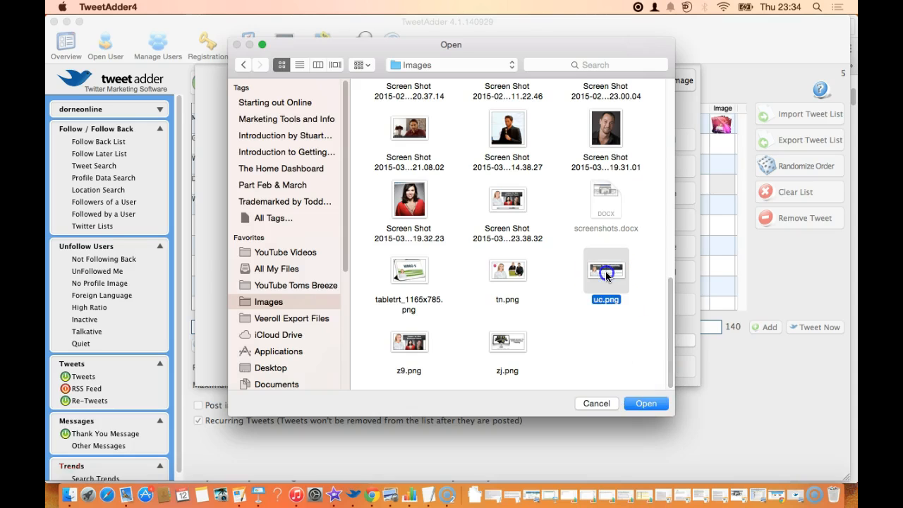
click(647, 404)
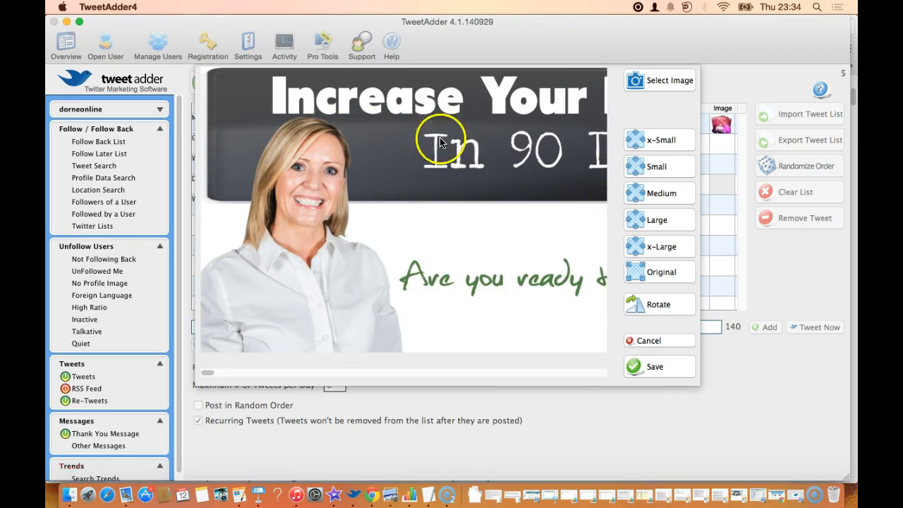
Compare the productivity image in x-Small, Small and Large, and save it to the tweet at the Small size.
click(652, 141)
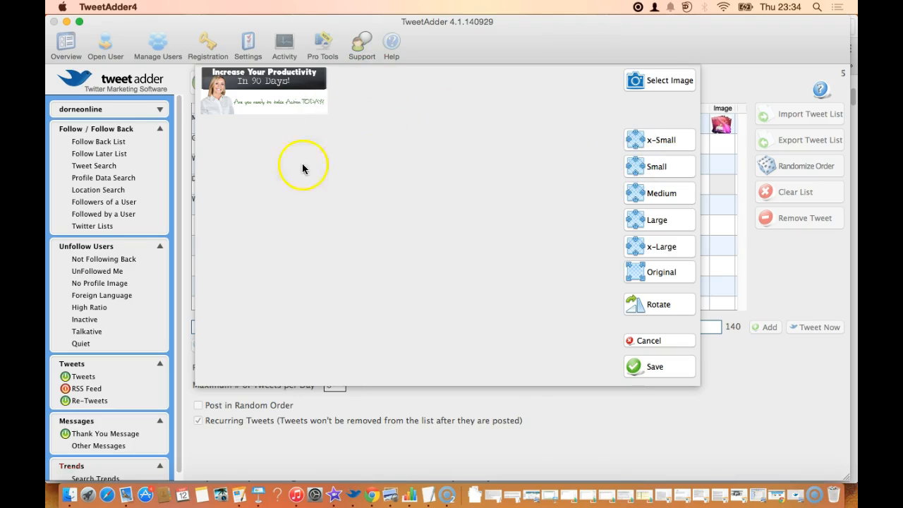
click(655, 170)
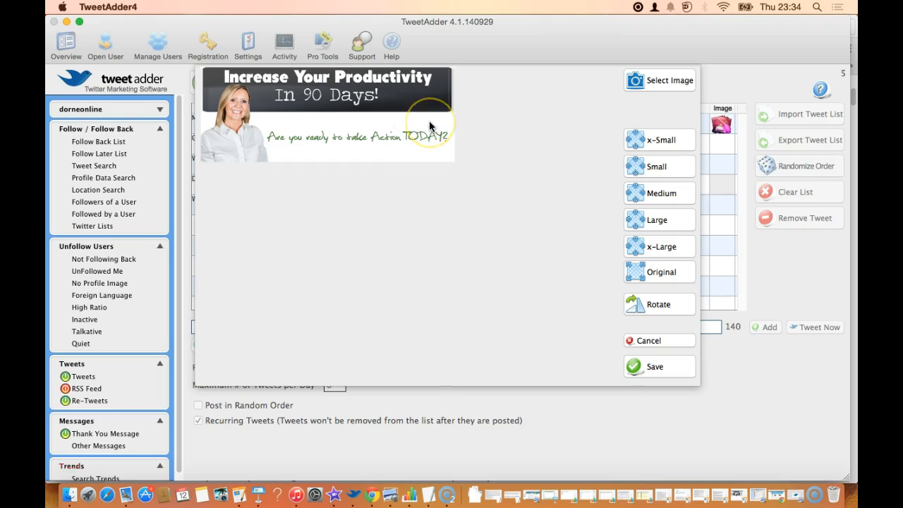
click(661, 225)
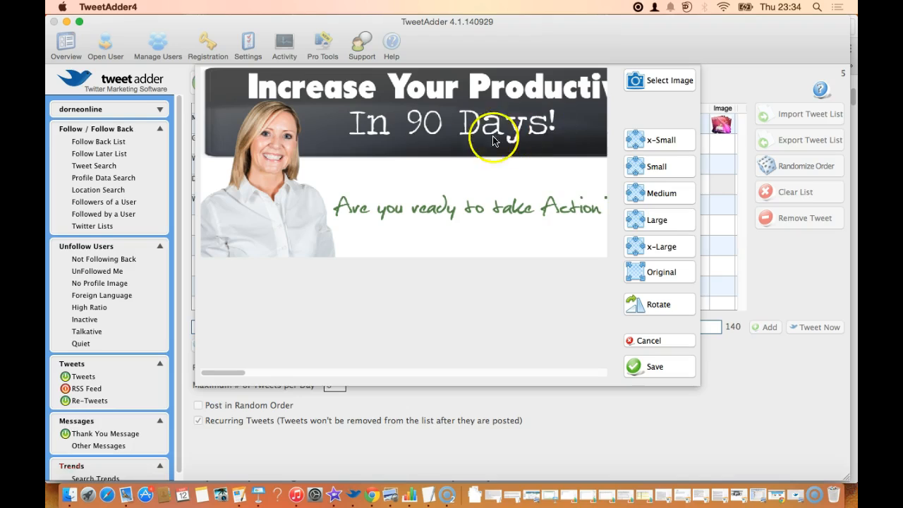
click(653, 168)
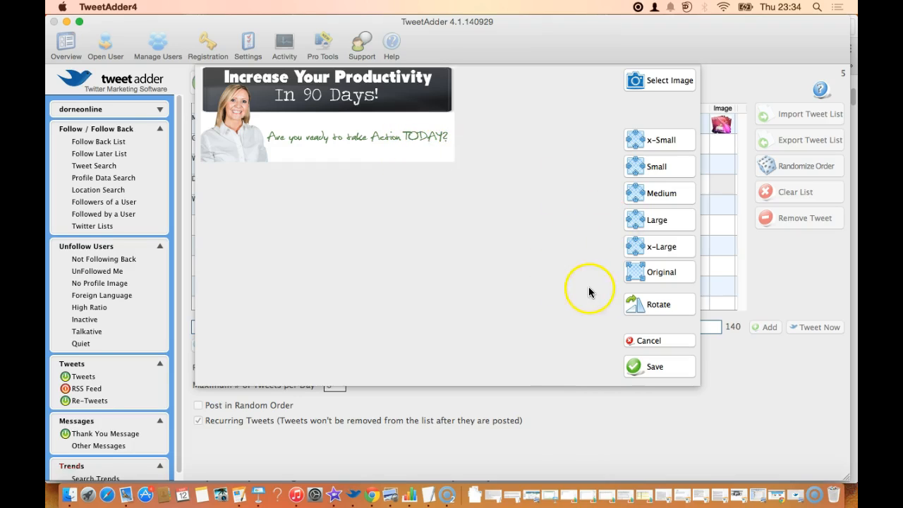
click(653, 139)
click(662, 166)
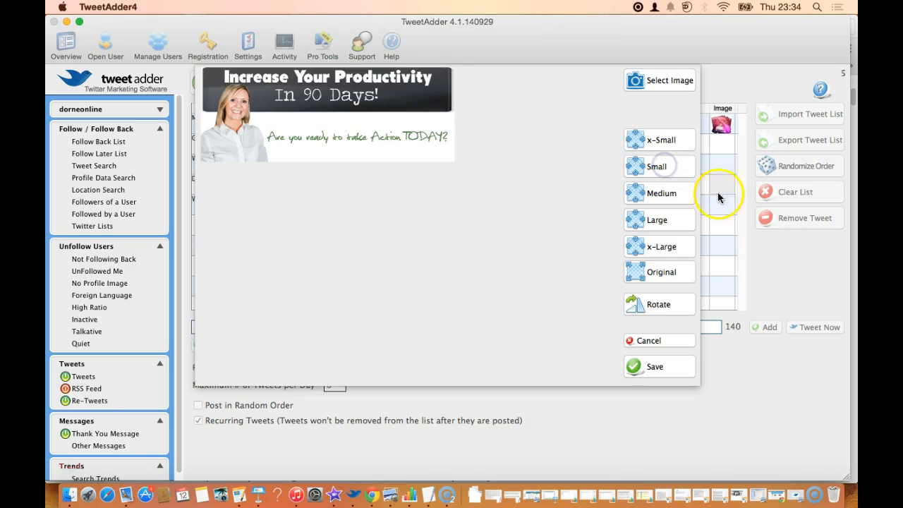
click(660, 368)
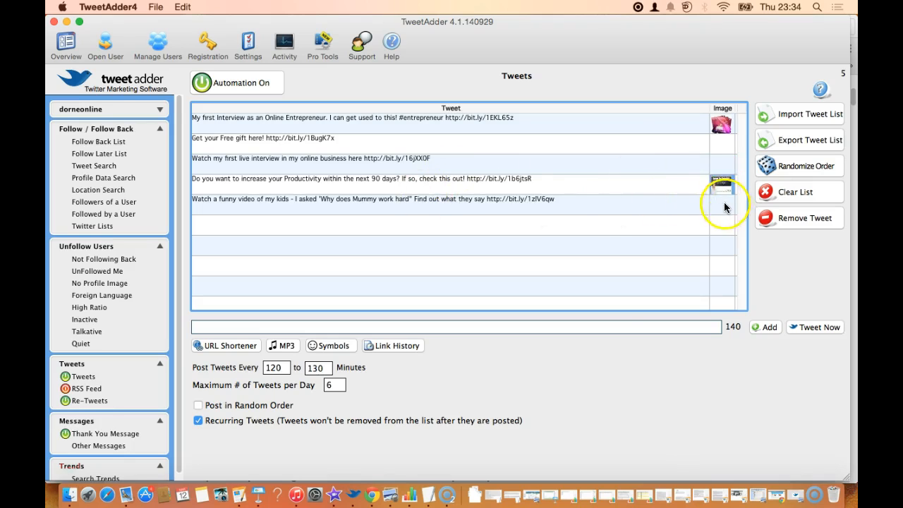
Attach ipadrt_823x978.jpg from the Images folder to the funny kids' video tweet at the x-Small size.
click(724, 205)
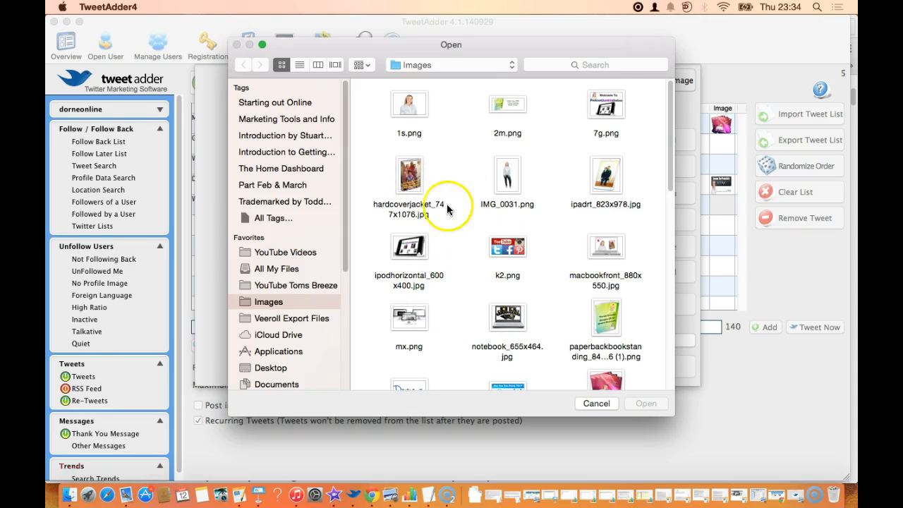
click(606, 174)
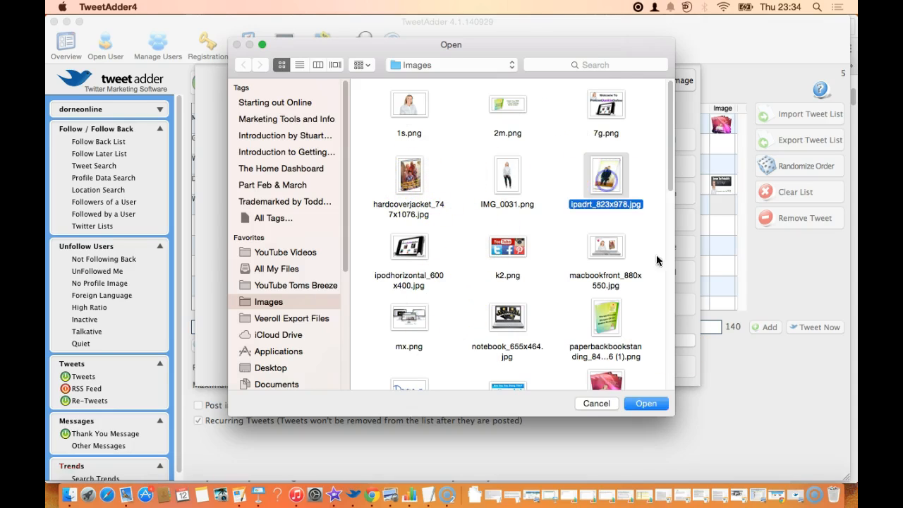
click(646, 403)
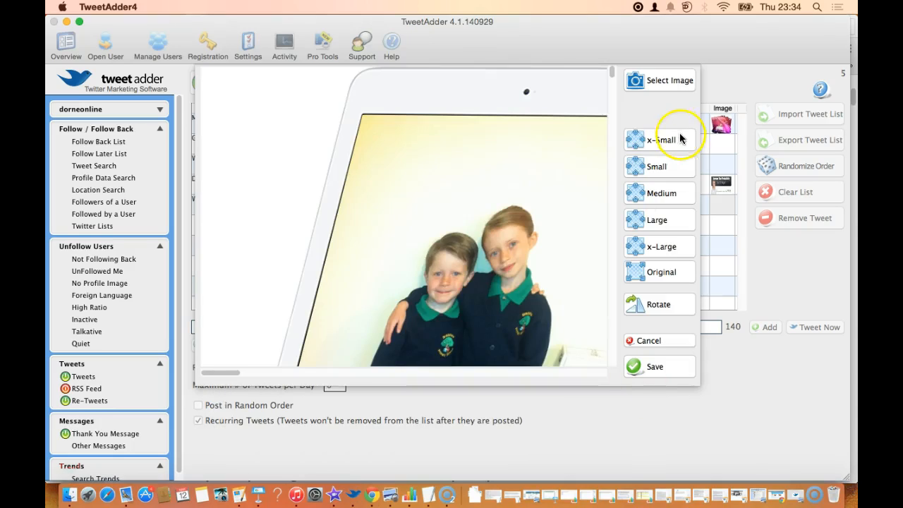
click(661, 140)
click(662, 168)
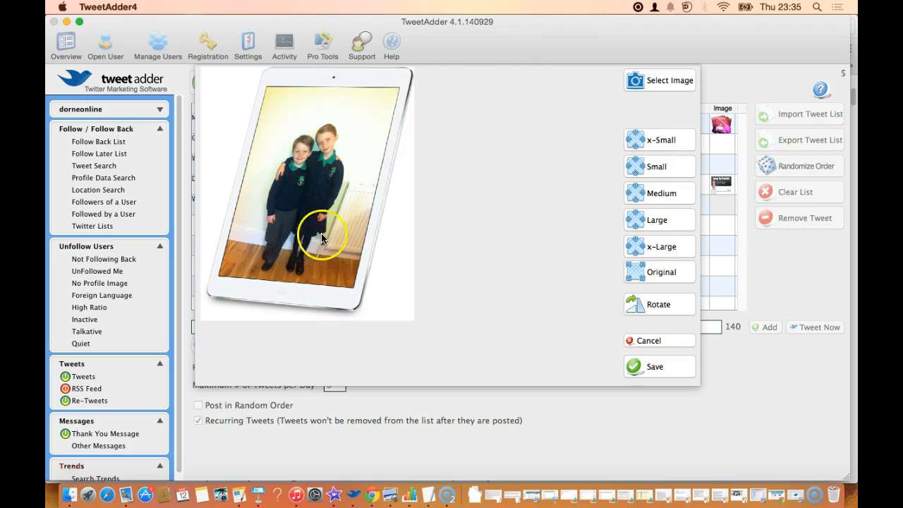
click(674, 143)
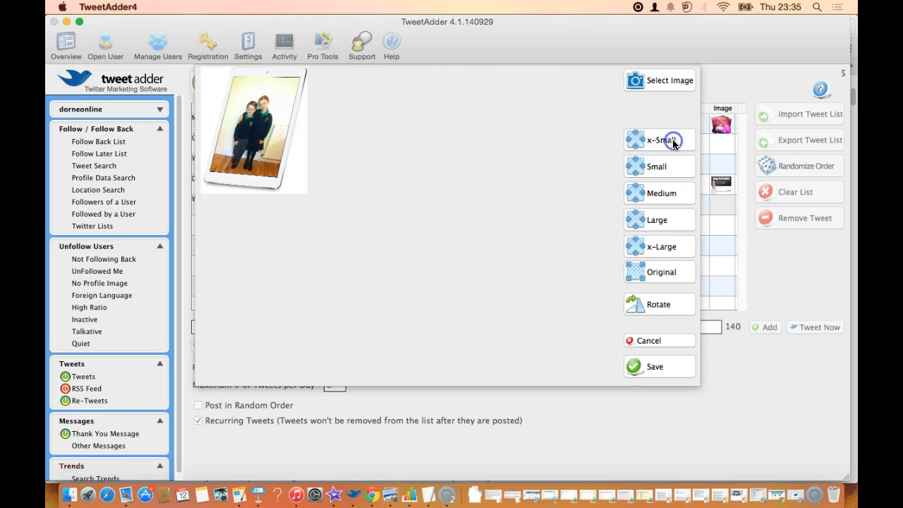
click(670, 365)
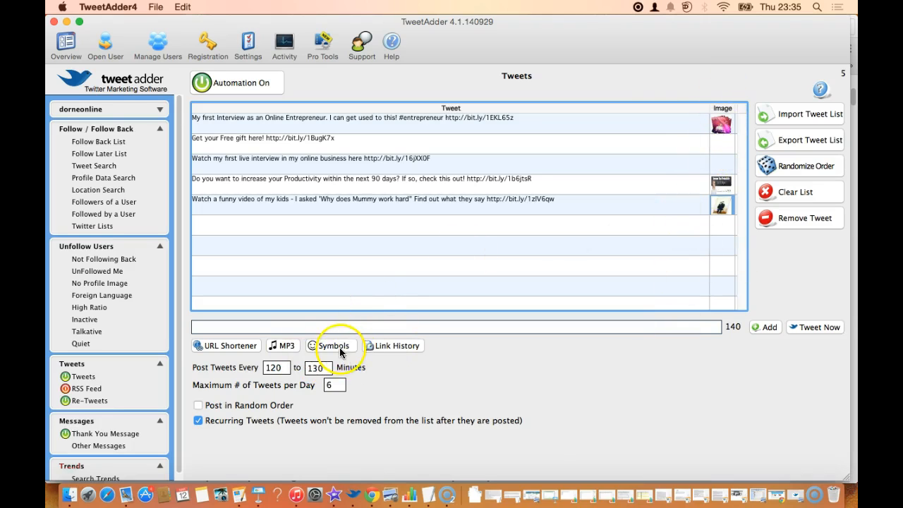
Write "Hi there" as a new tweet and insert the white smiley face symbol after it.
click(322, 328)
text(Hi there)
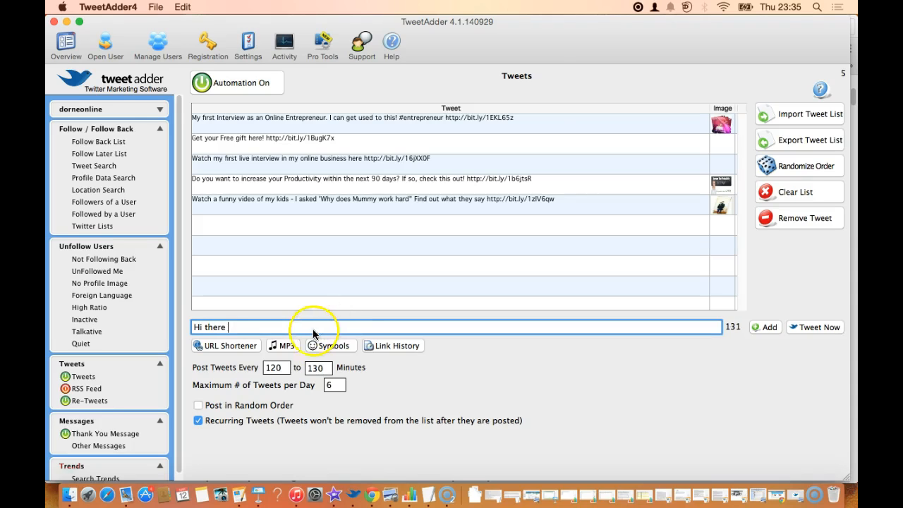
click(325, 345)
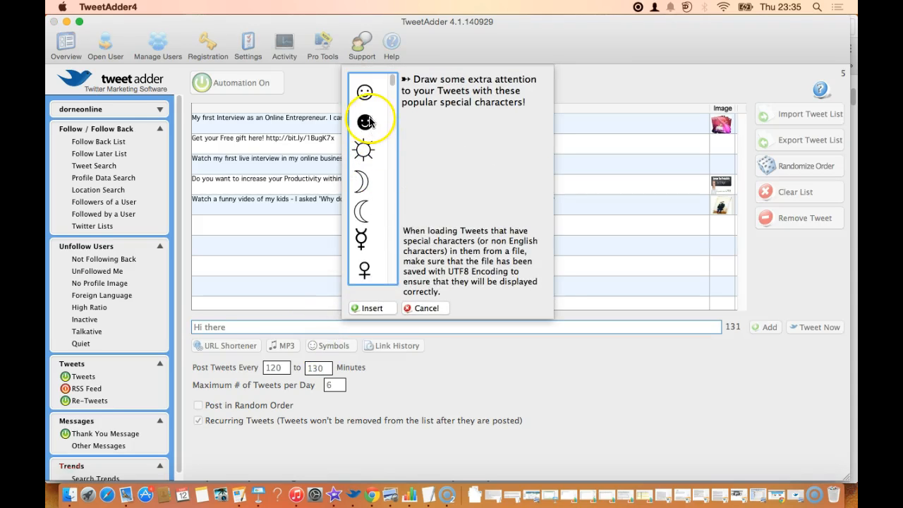
click(368, 92)
click(371, 308)
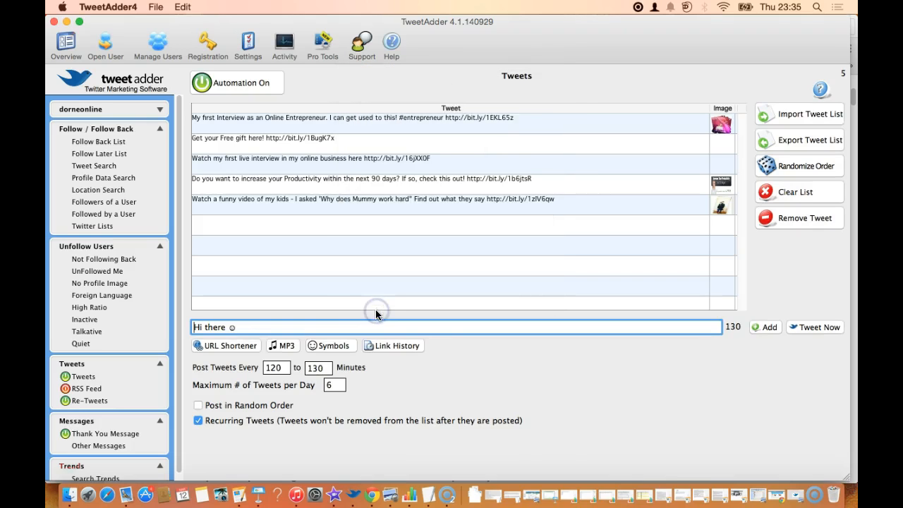
click(437, 373)
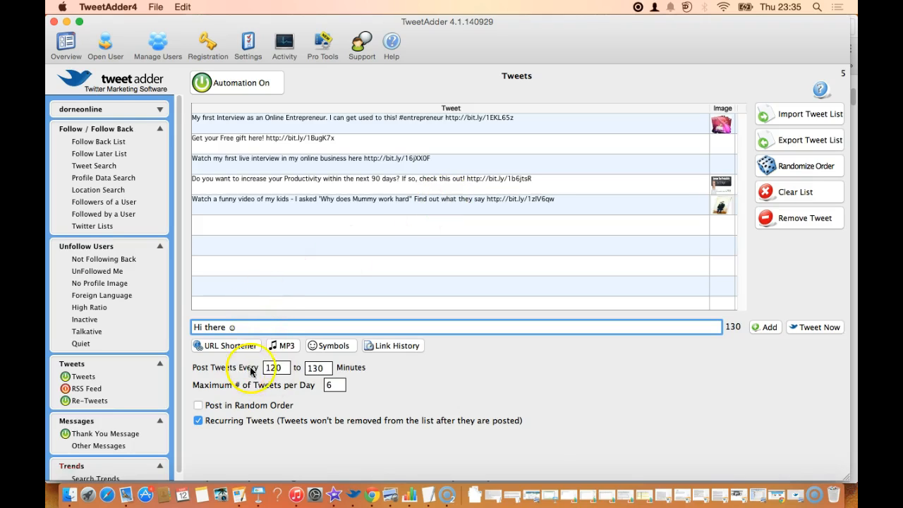
click(285, 367)
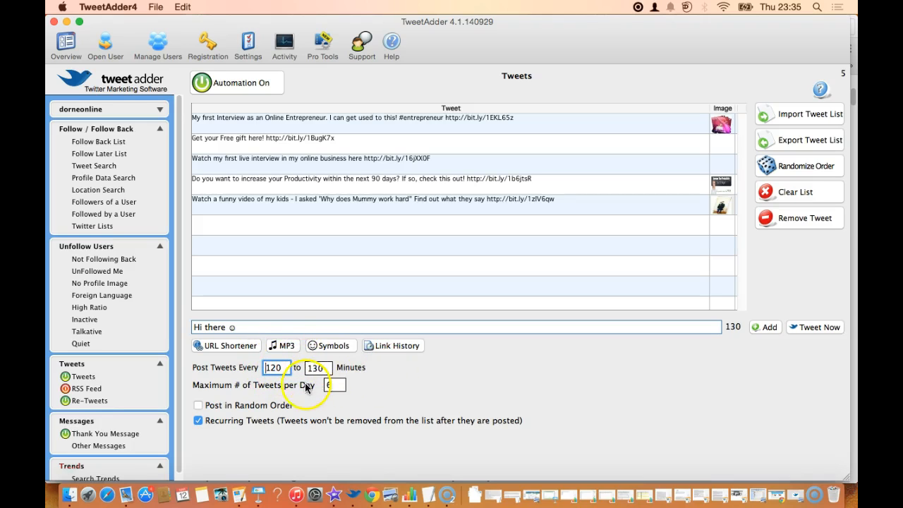
click(338, 385)
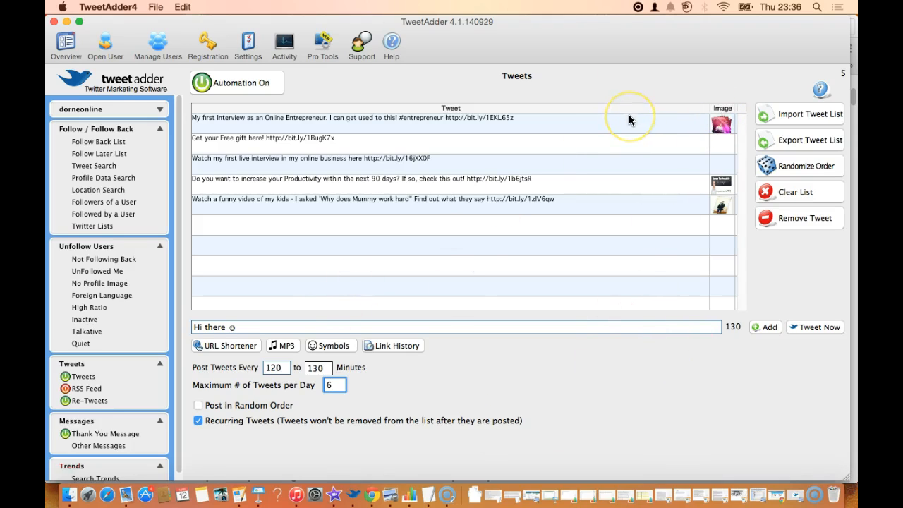
Turn the tweet automation off and back on, and remove the "My first Interview as an Online Entrepreneur" tweet from the list.
click(233, 83)
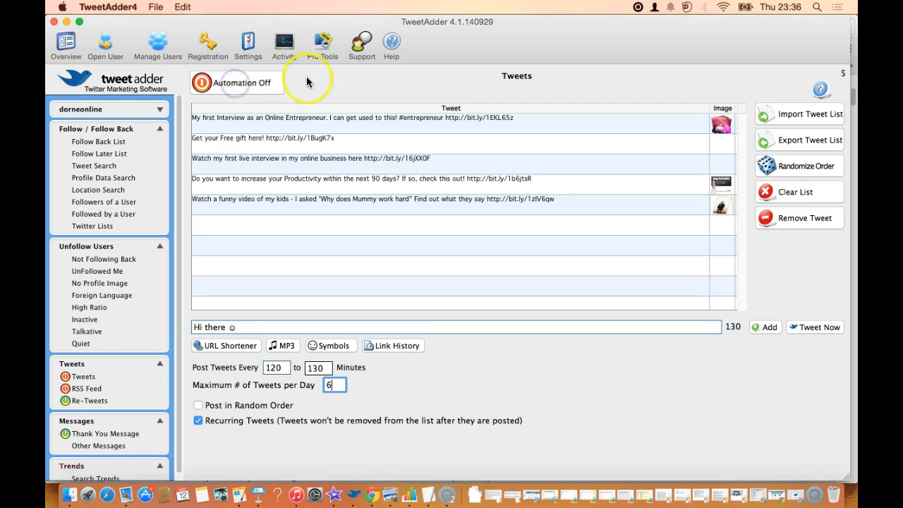
click(233, 83)
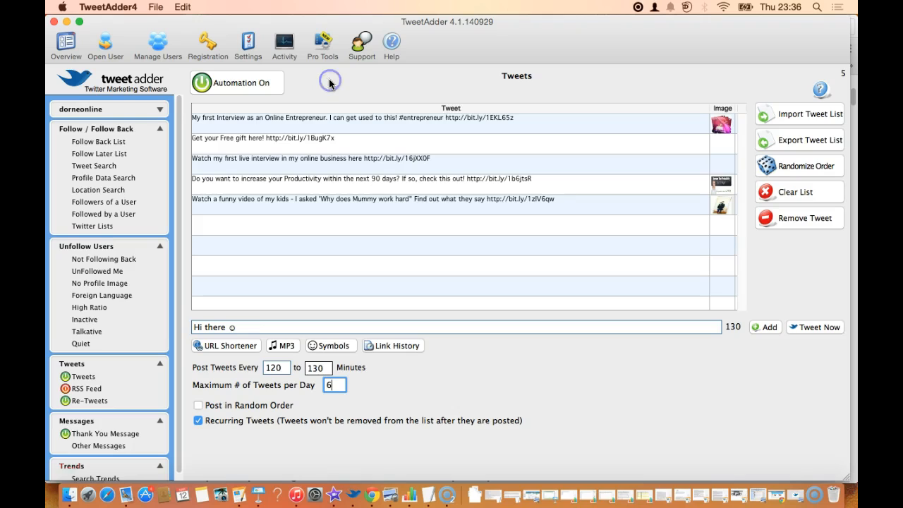
click(669, 126)
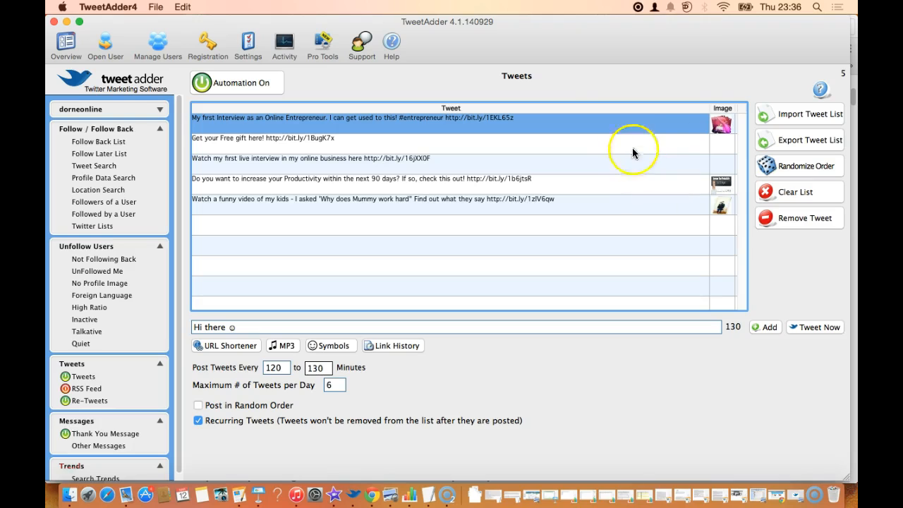
click(781, 221)
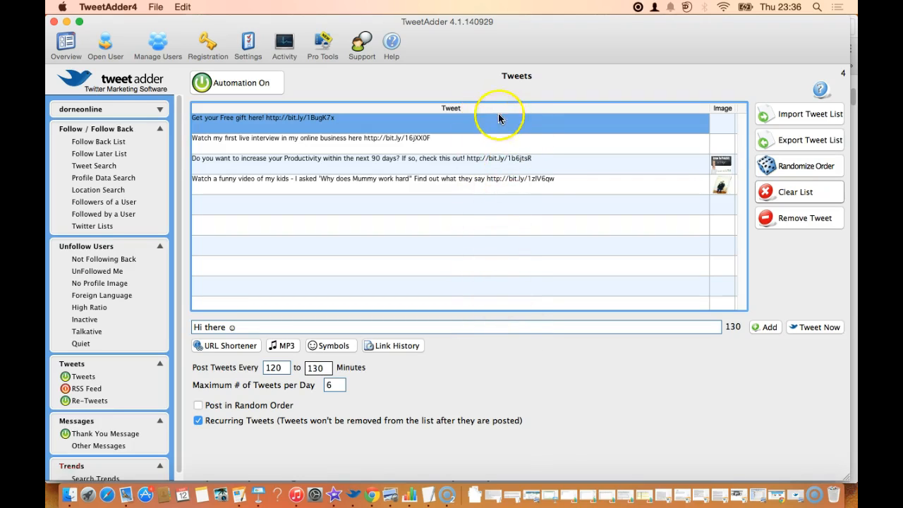
Export the tweet list as "Tweet Demo" to the Images folder and clear all tweets from the list.
click(793, 139)
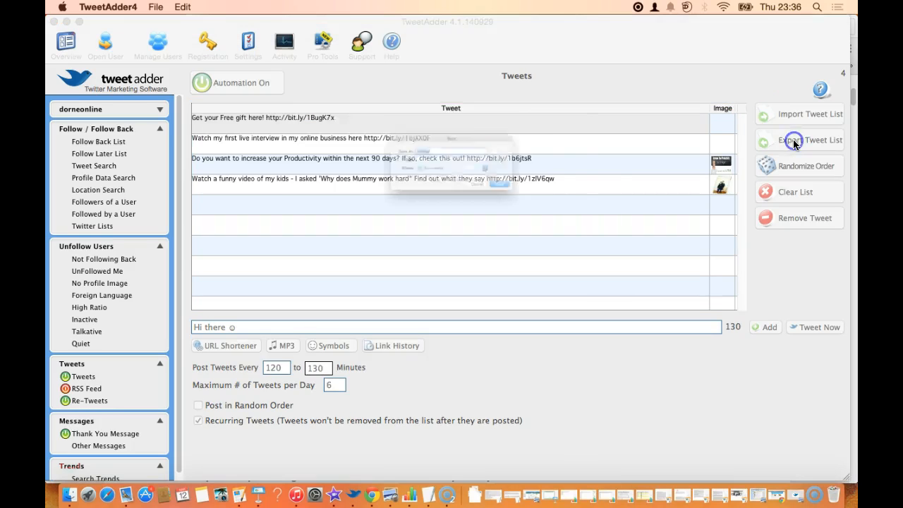
text(Tw)
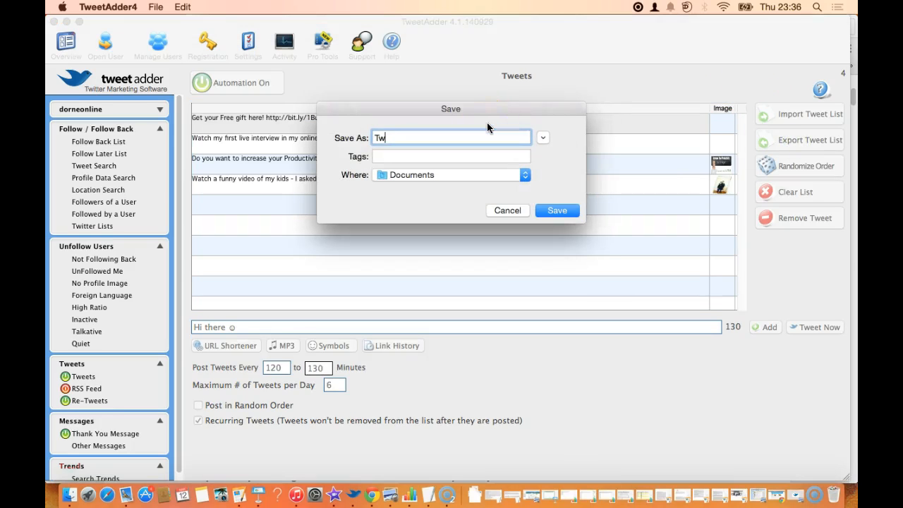
text(eet Demo)
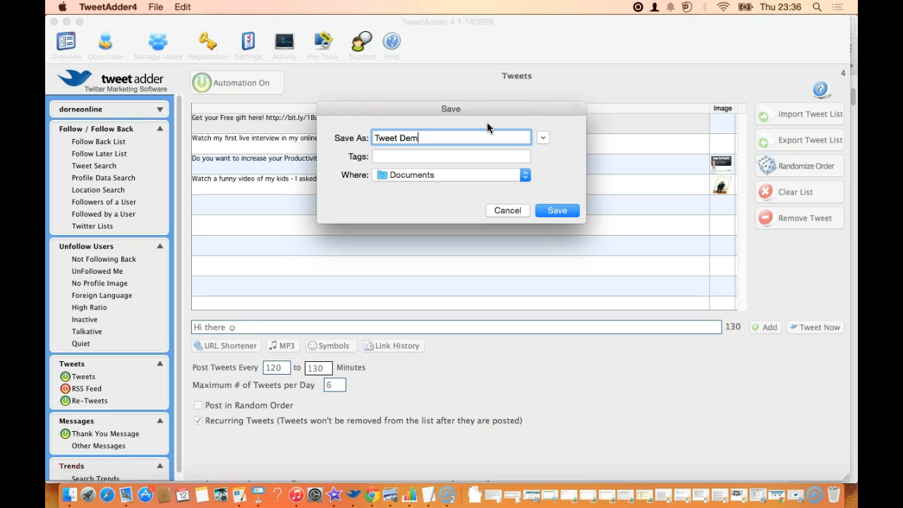
click(527, 175)
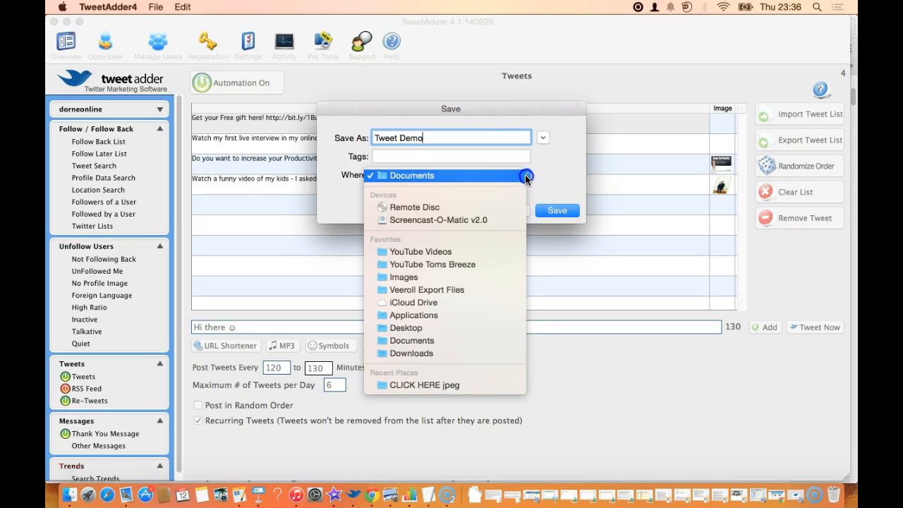
click(404, 277)
click(558, 210)
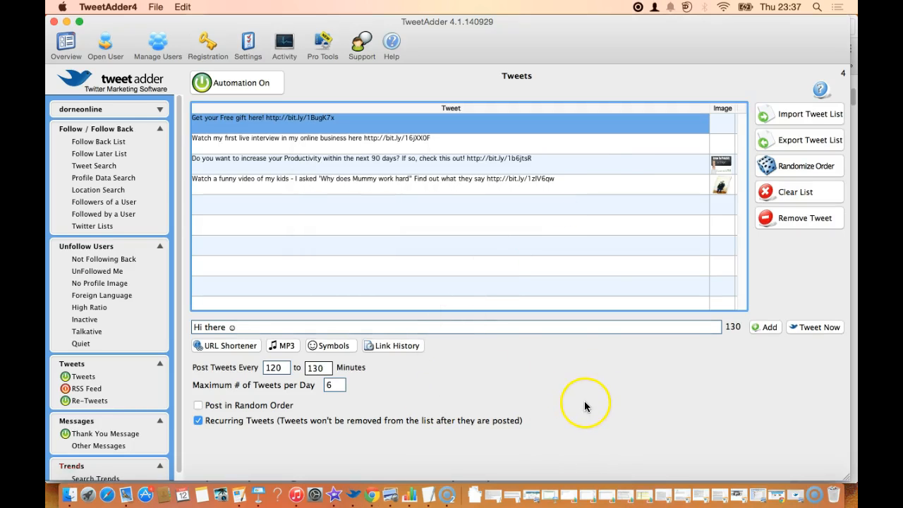
click(791, 198)
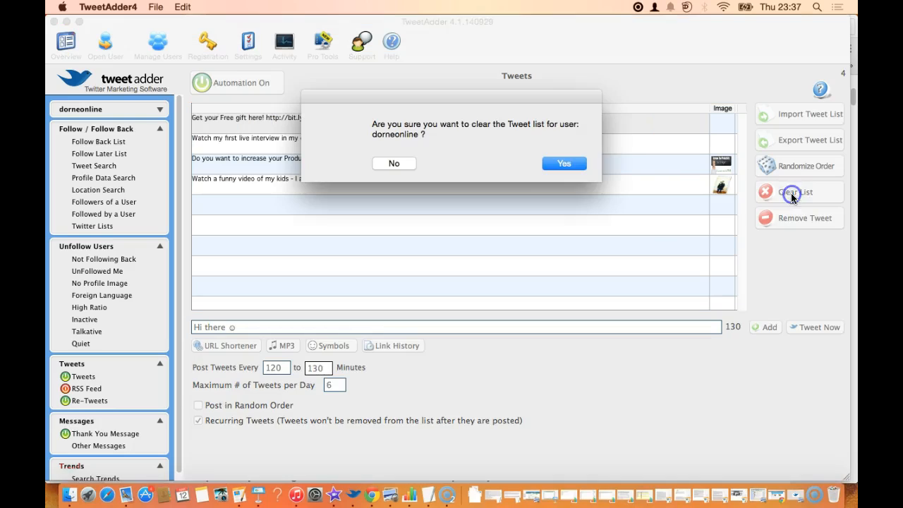
click(564, 163)
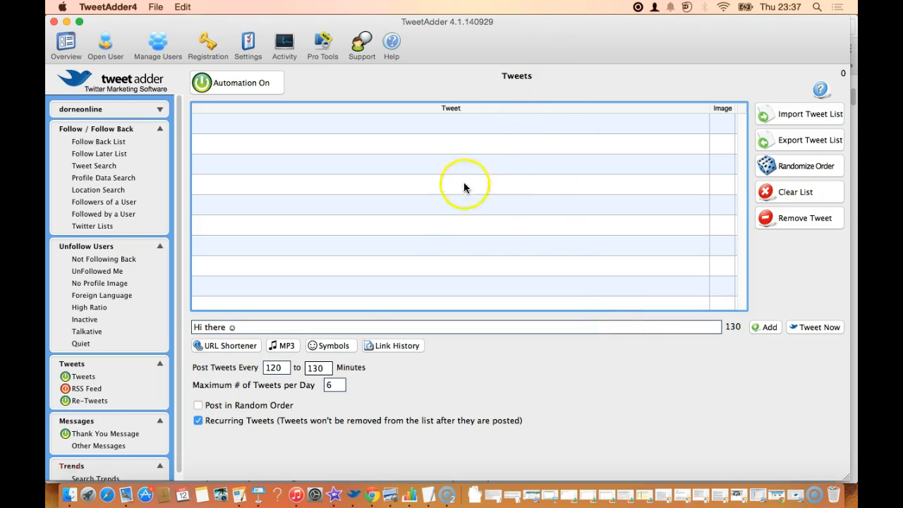
Review the exported Tweet Demo text file from the Images folder in Finder, close it and return to TweetAdder.
click(69, 496)
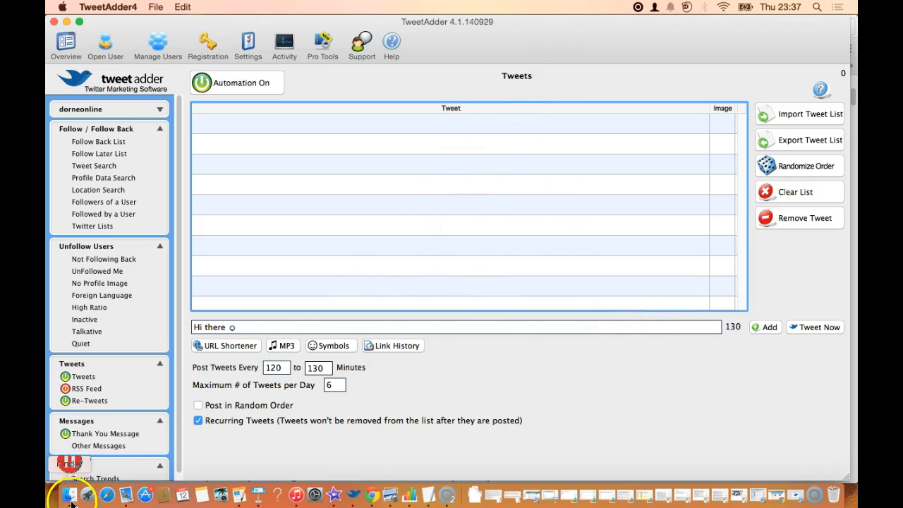
click(81, 294)
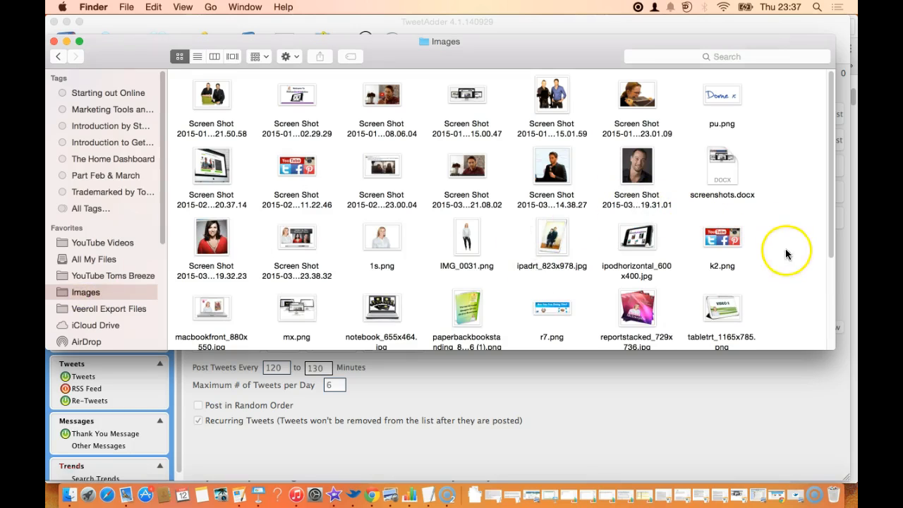
drag(831, 240, 830, 348)
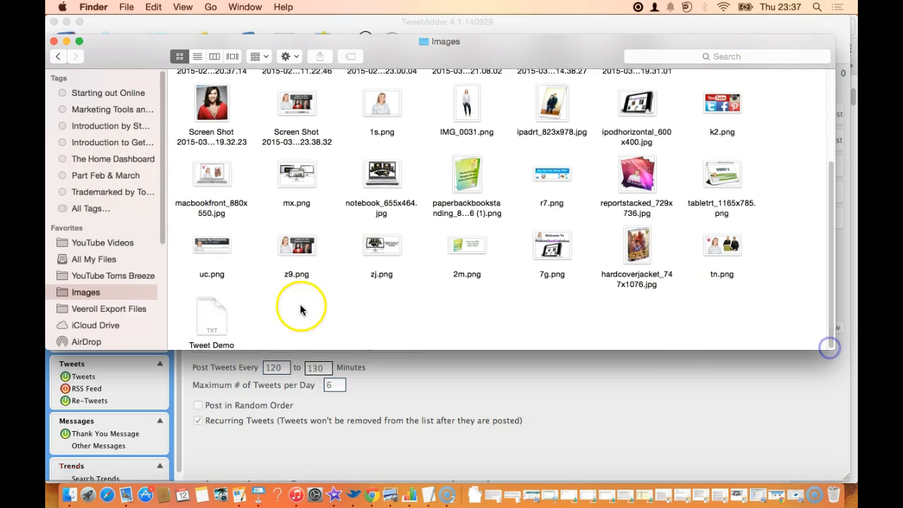
click(204, 321)
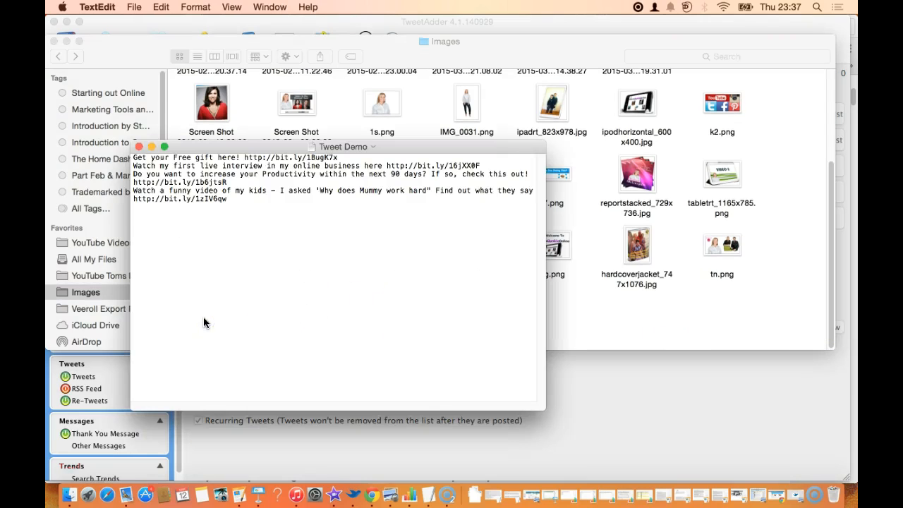
click(139, 147)
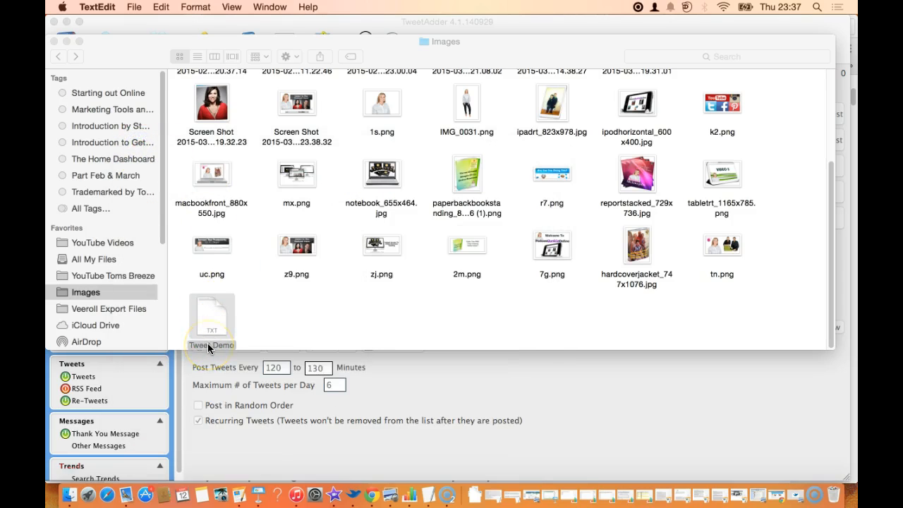
click(54, 43)
click(654, 412)
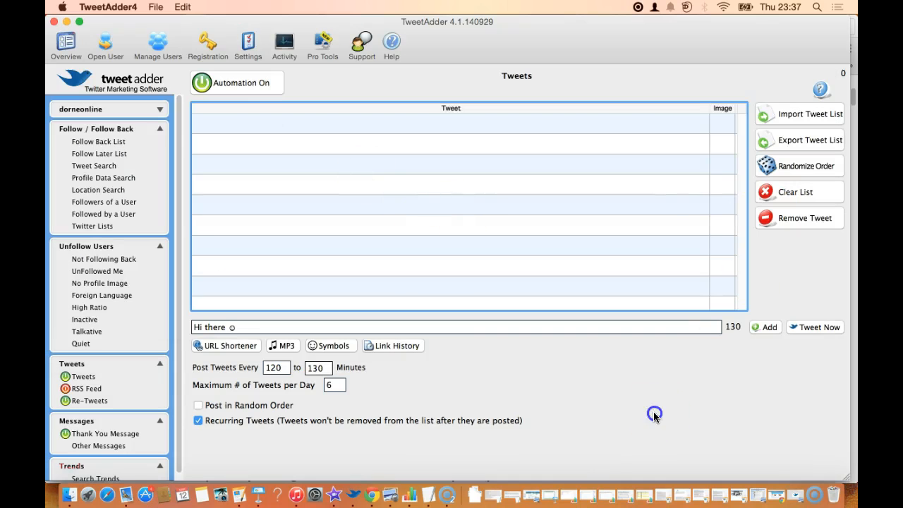
Import the tweet list from the Tweet Demo file in the Images folder.
click(790, 116)
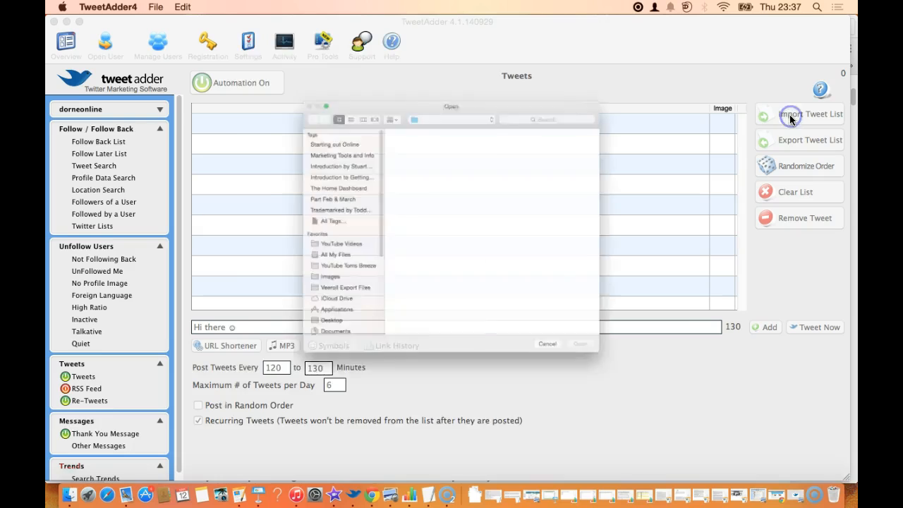
click(270, 304)
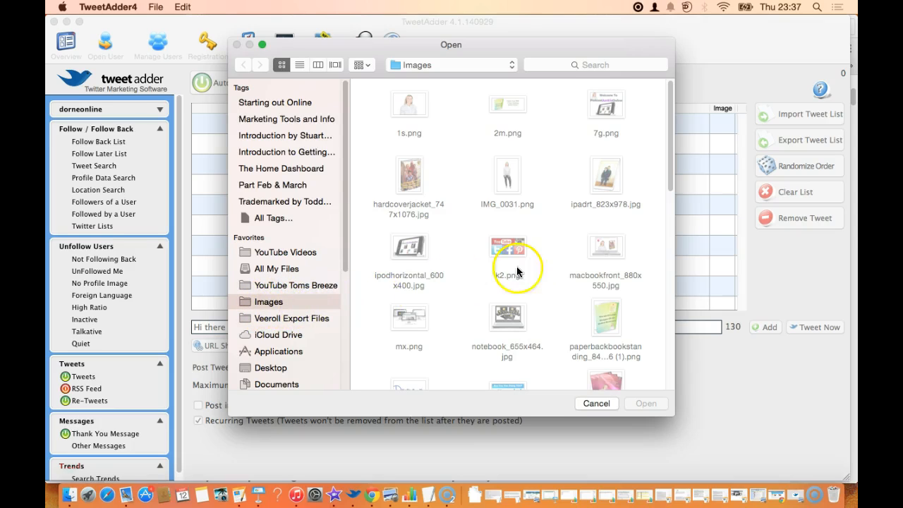
drag(670, 185, 662, 385)
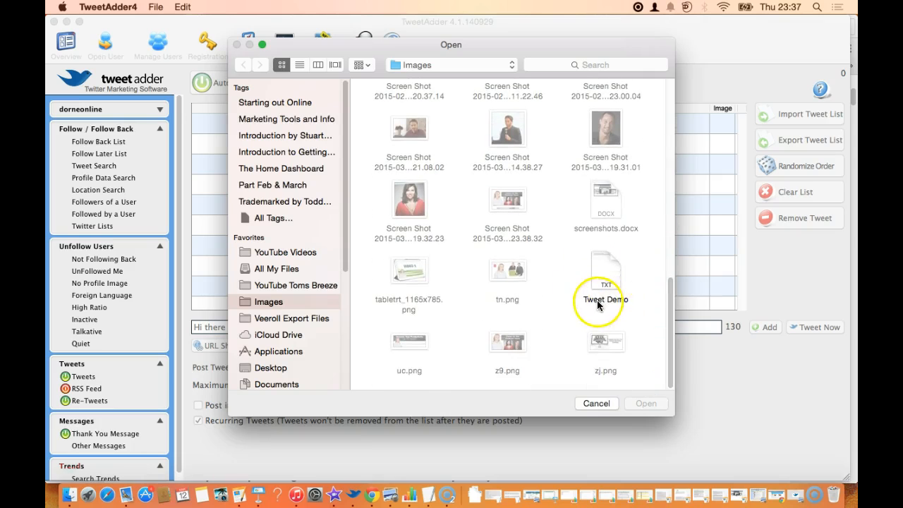
double_click(610, 268)
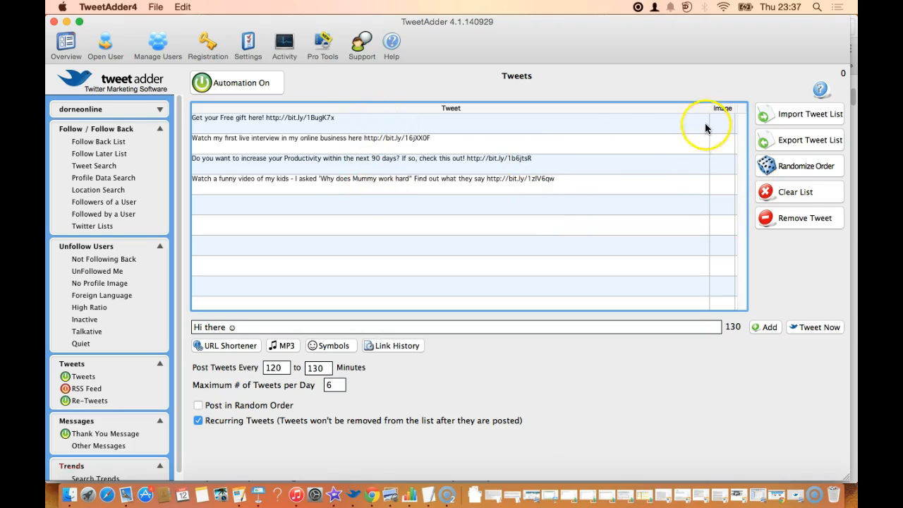
Reattach the images to the imported 90-day productivity and funny kids' video tweets, saving both at the x-Small size.
double_click(717, 170)
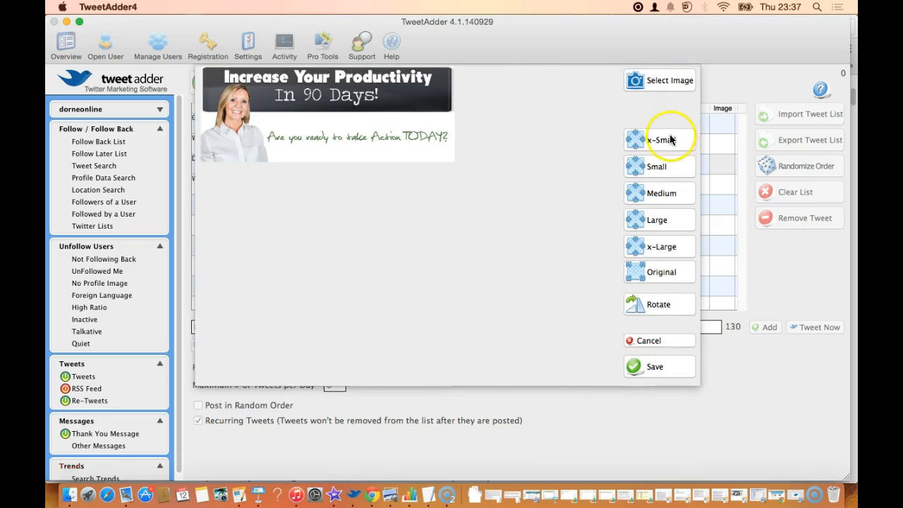
click(660, 145)
click(656, 366)
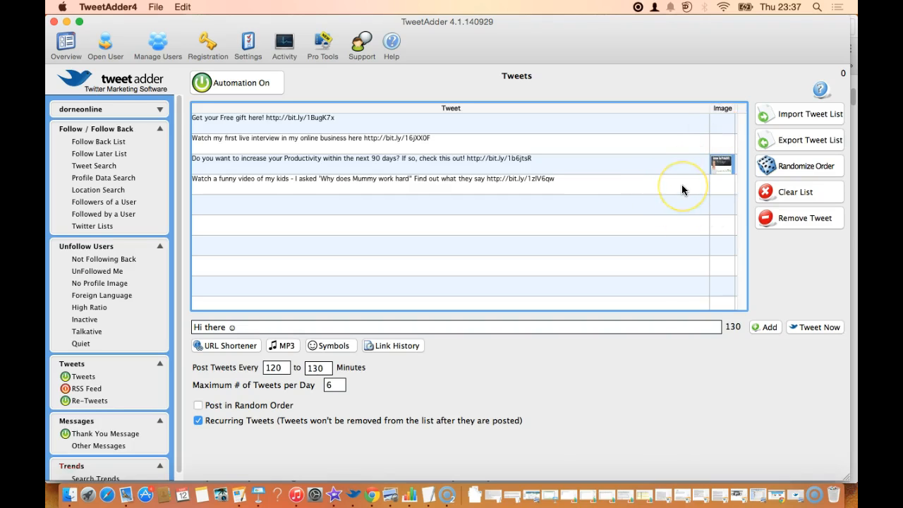
double_click(714, 186)
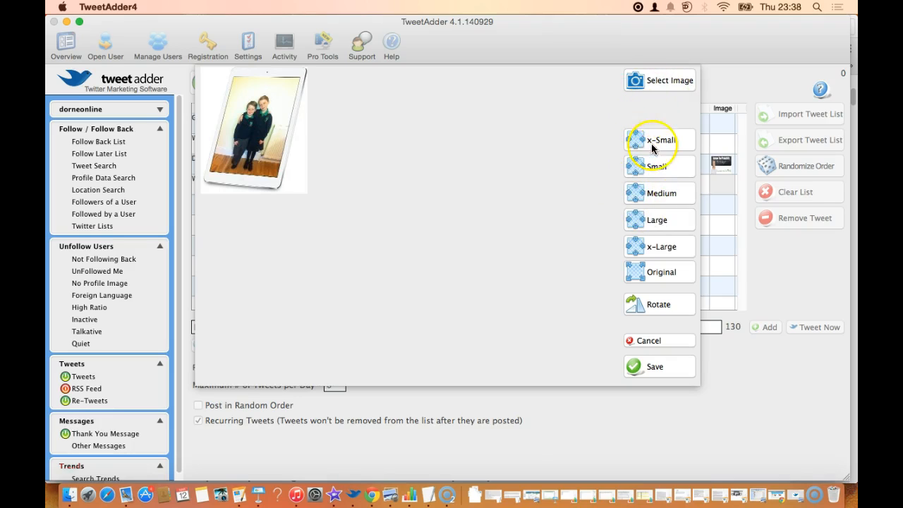
click(647, 141)
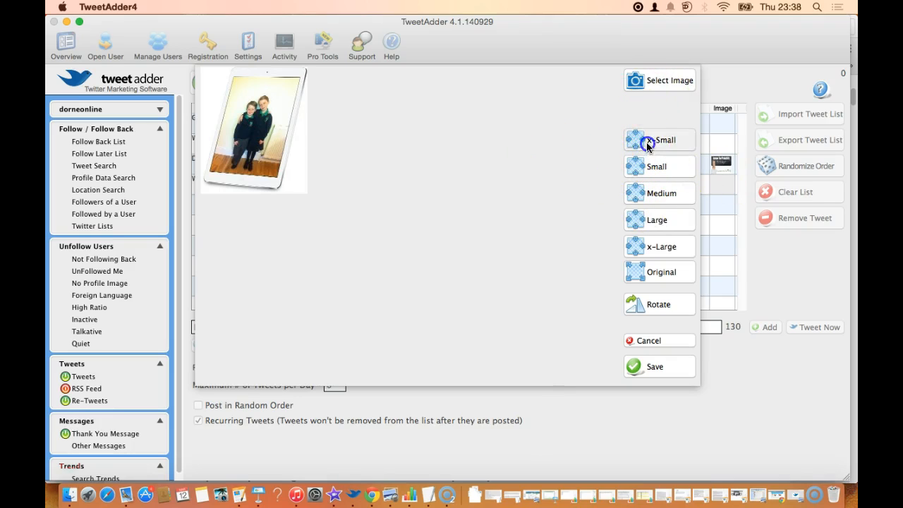
click(653, 368)
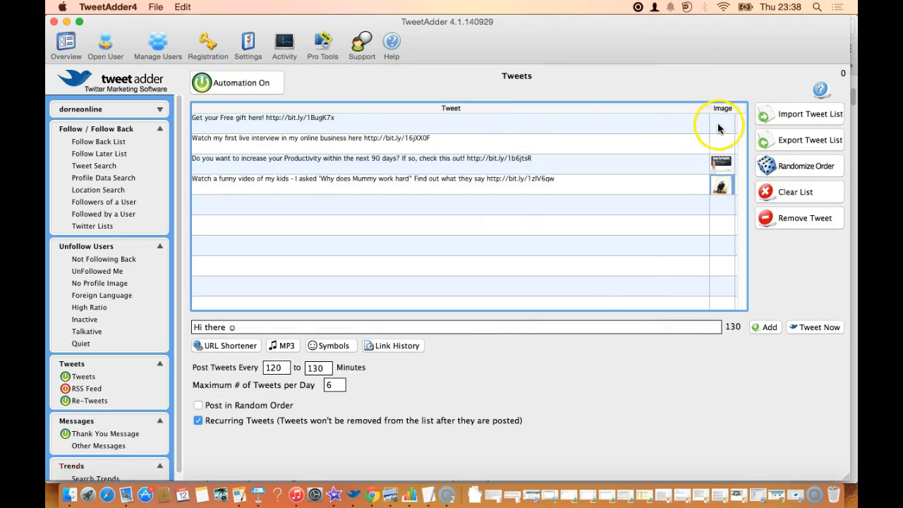
Check the image settings of the free gift, live interview and productivity tweets, closing each without changes.
click(719, 127)
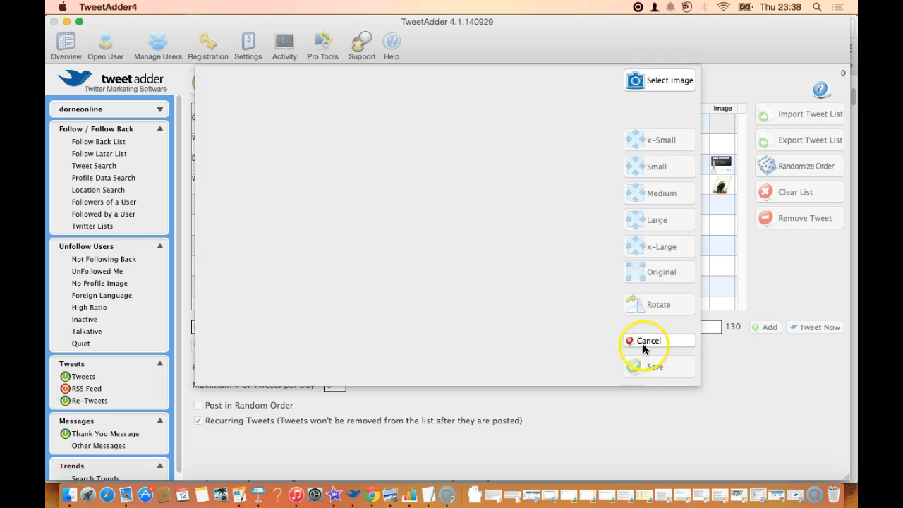
click(645, 343)
click(719, 146)
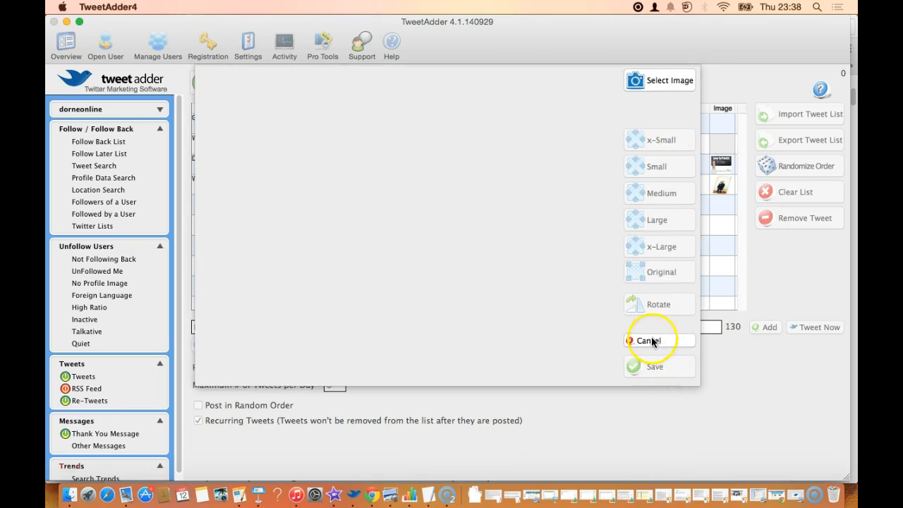
click(652, 342)
click(720, 165)
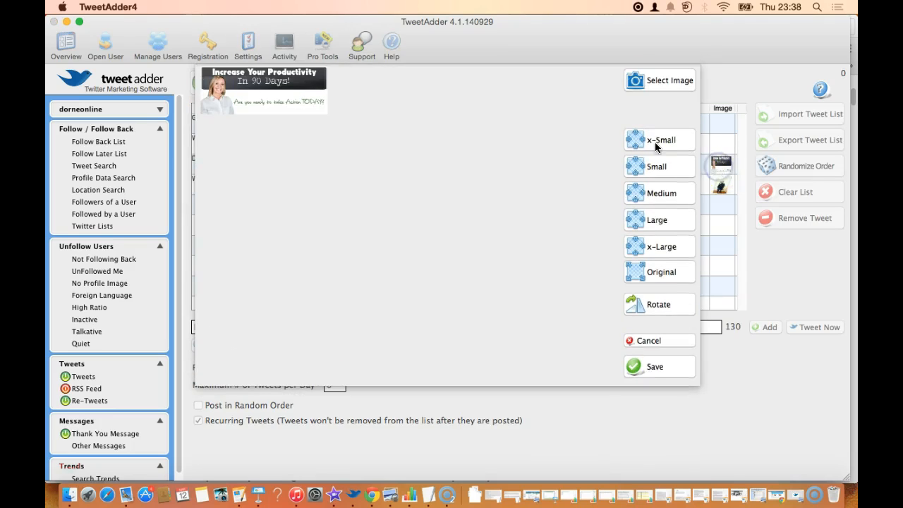
click(675, 342)
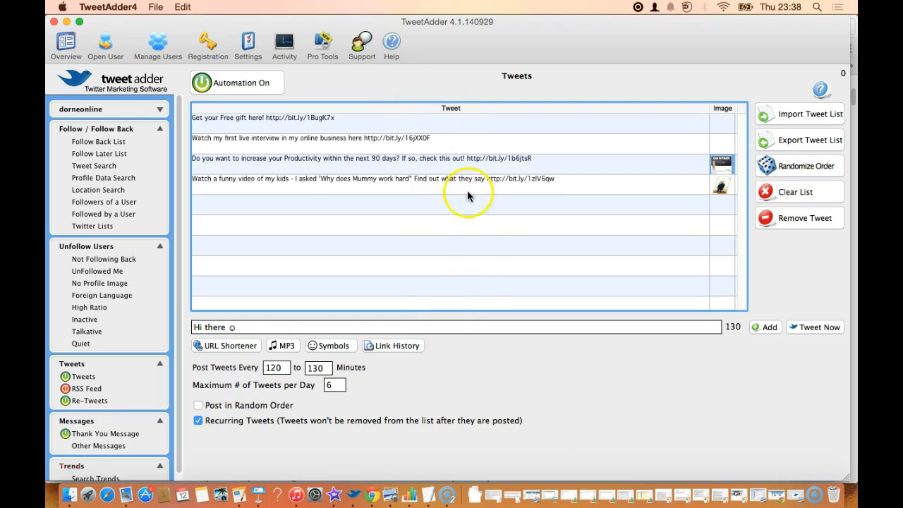
Randomize the order of the tweet list several times.
click(794, 168)
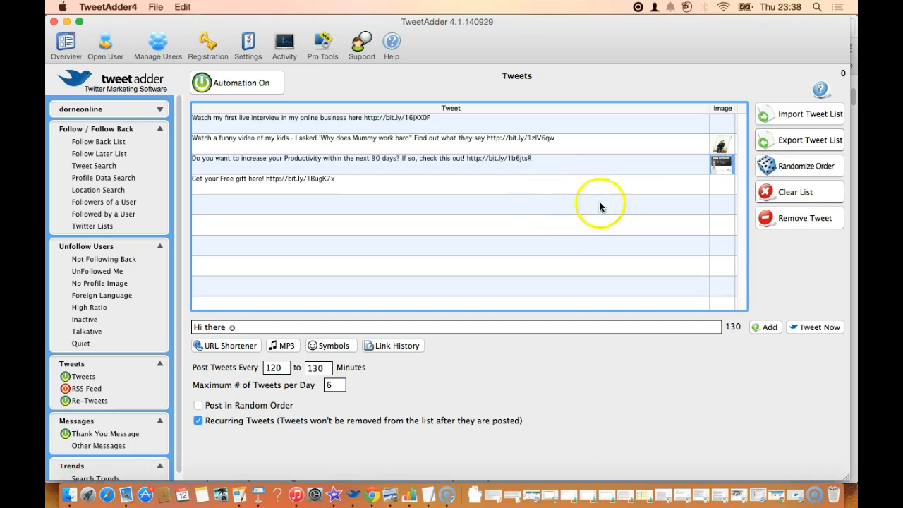
click(805, 167)
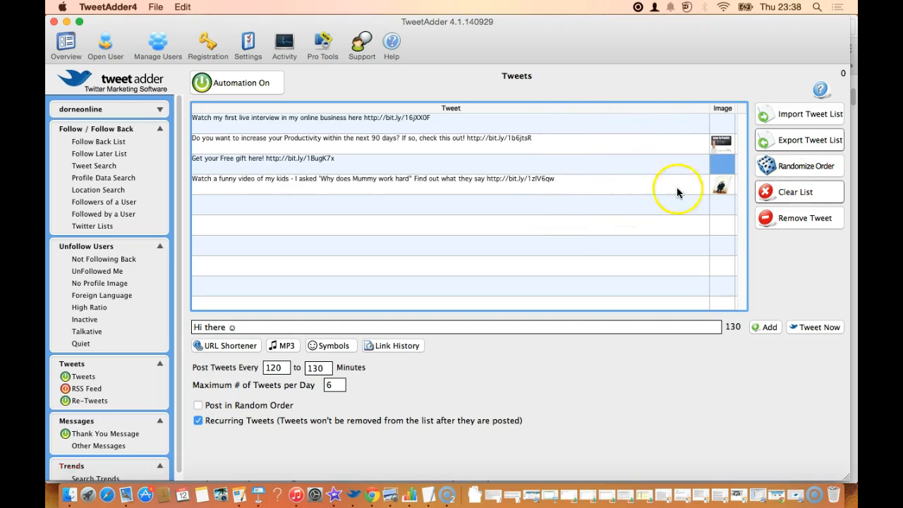
click(804, 167)
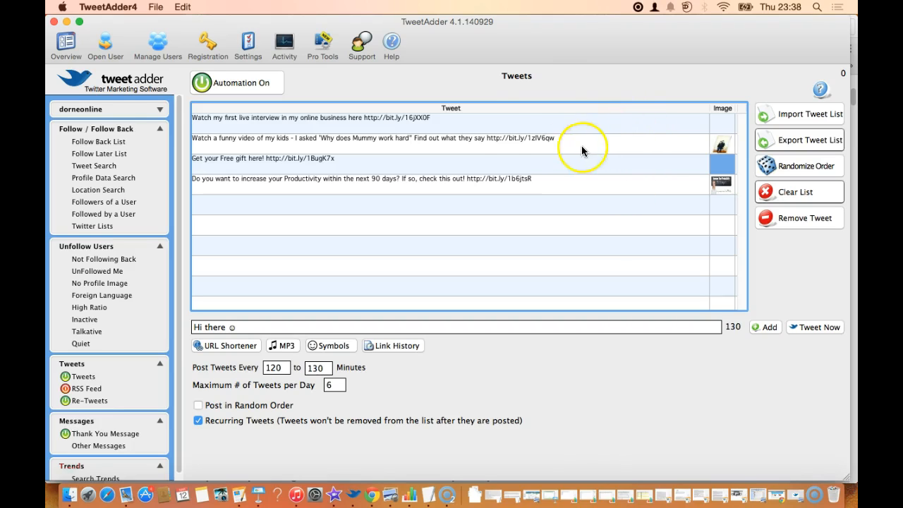
click(783, 166)
click(776, 168)
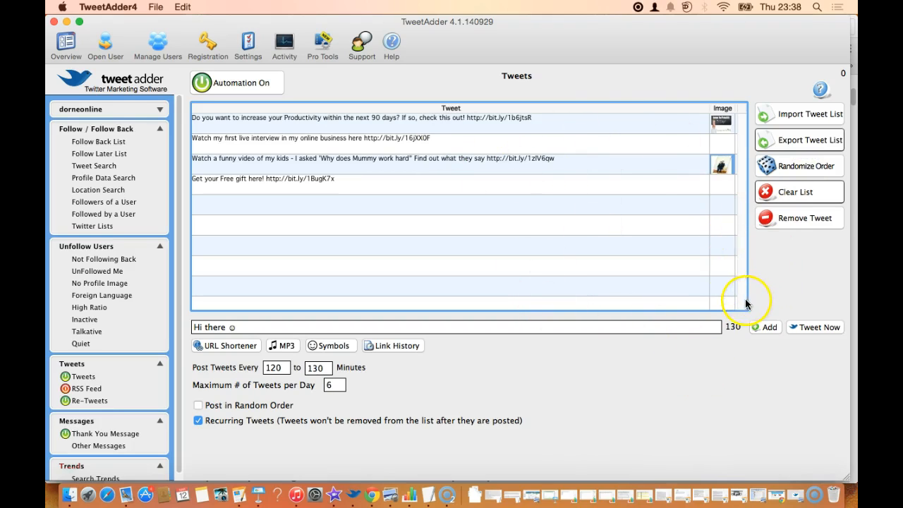
key(Down)
click(672, 371)
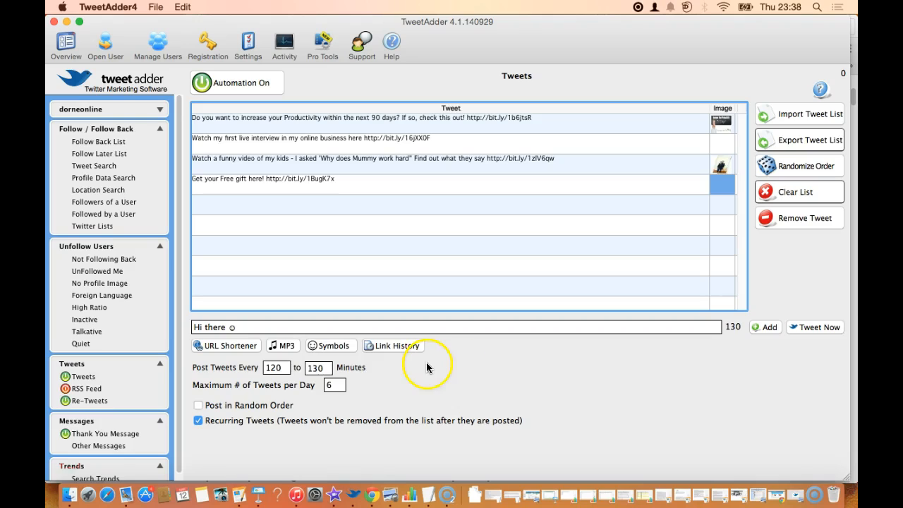
Replace the third re-tweet entry, patflynn, with one for GaryVee using the keywords marketing,podcast,online,affiliate.
click(244, 327)
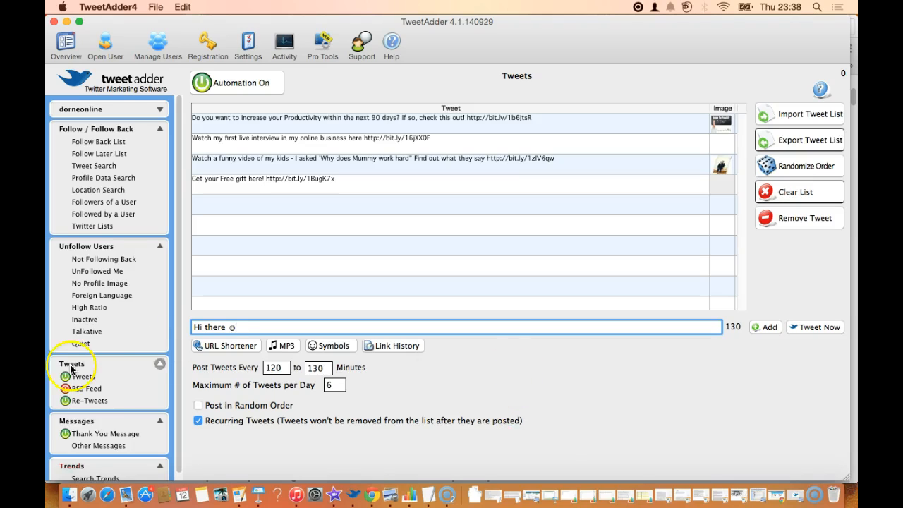
click(85, 401)
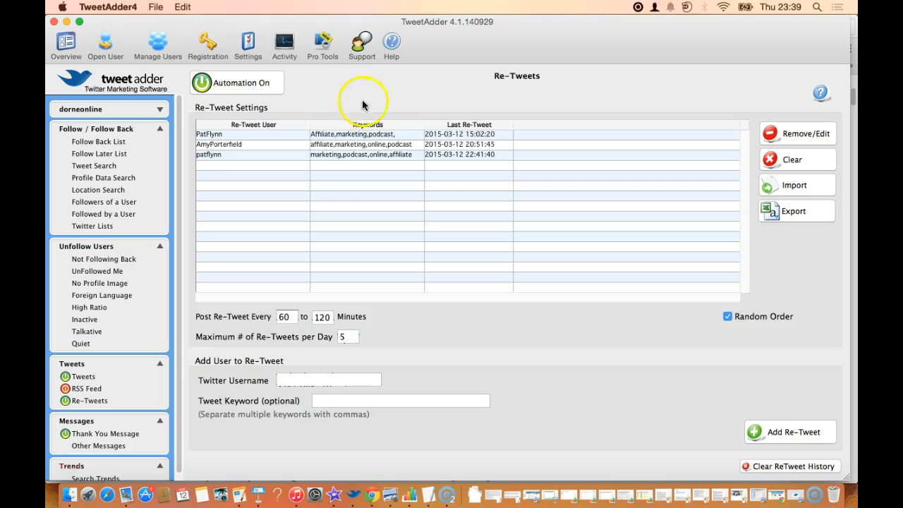
click(283, 380)
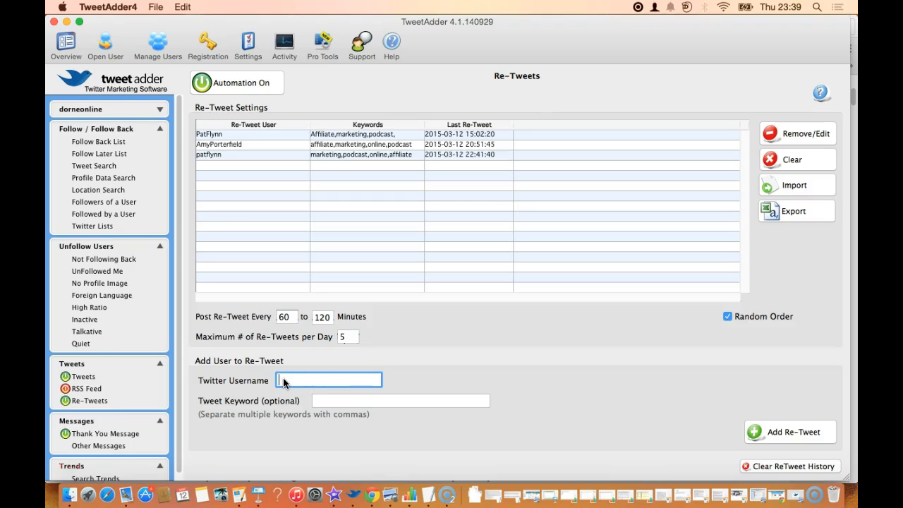
click(247, 155)
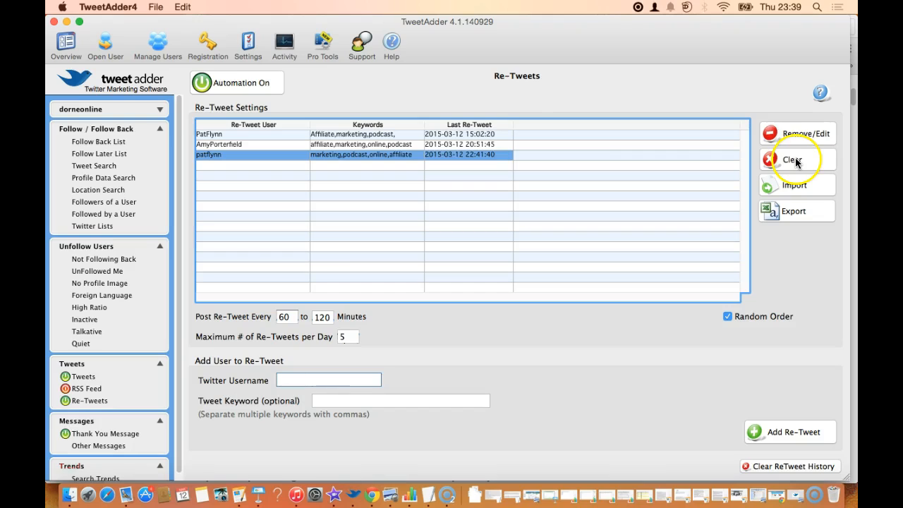
click(791, 134)
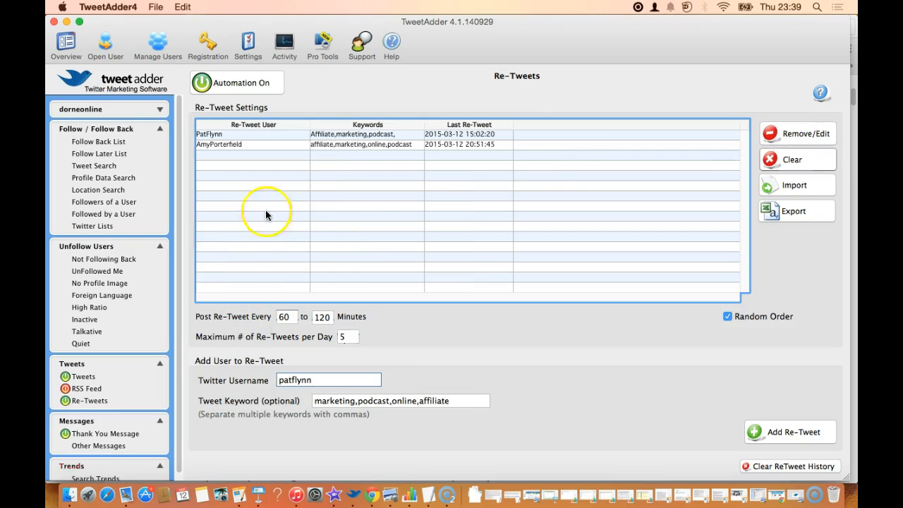
drag(321, 381, 251, 378)
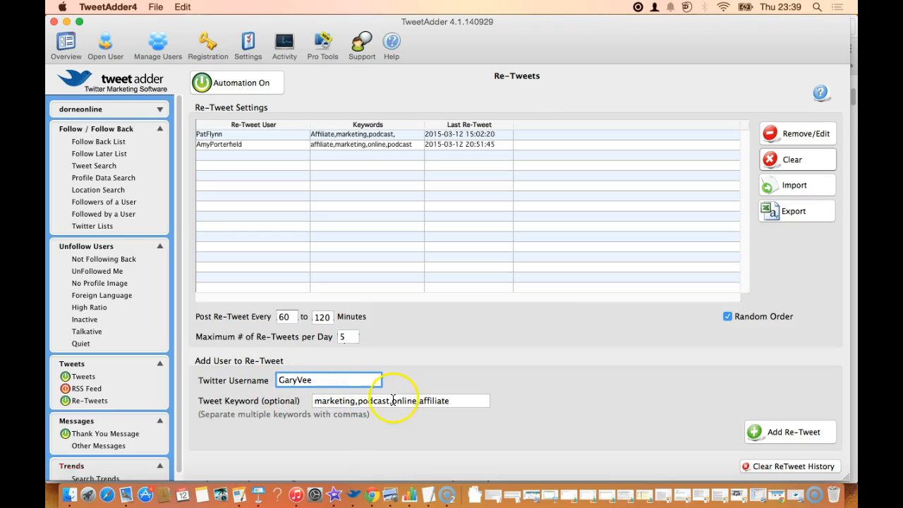
click(452, 401)
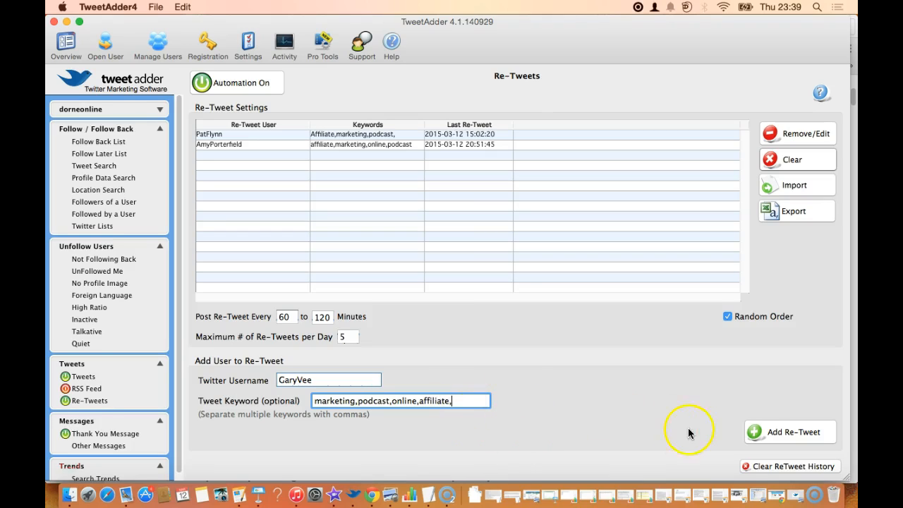
click(789, 433)
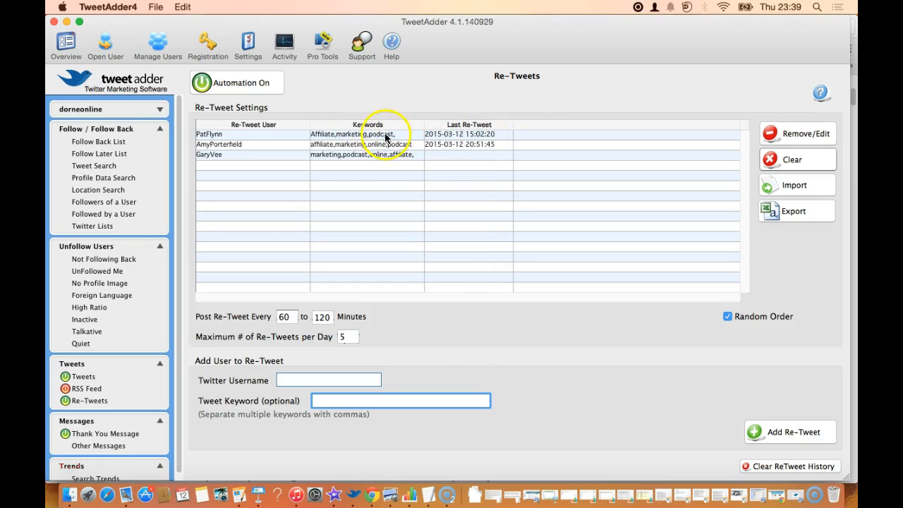
click(244, 134)
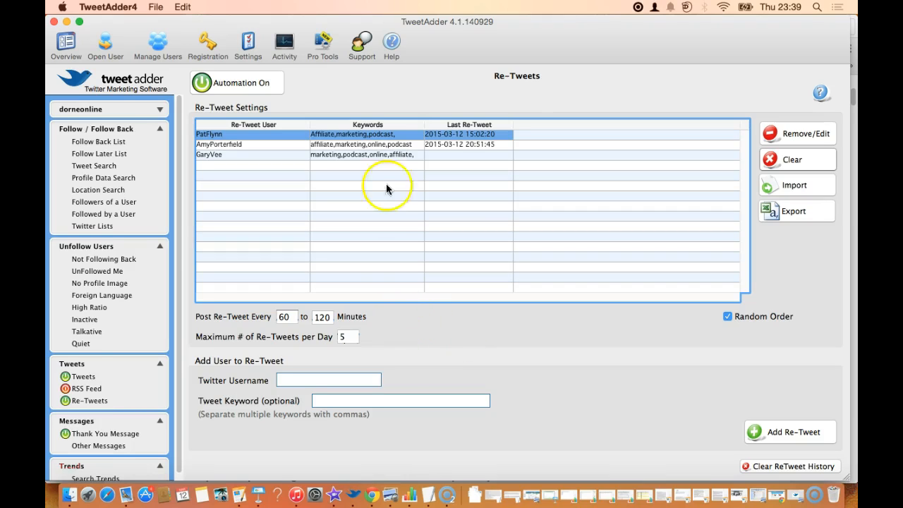
click(373, 146)
click(373, 137)
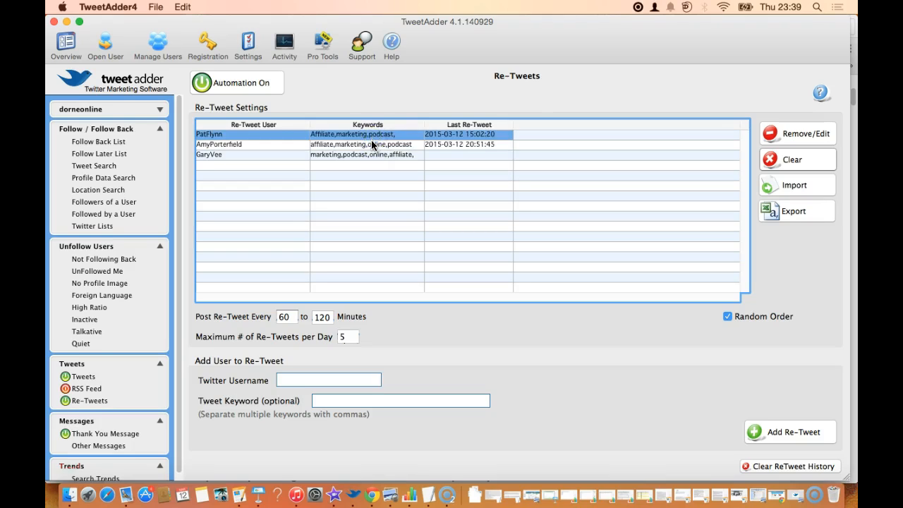
click(372, 145)
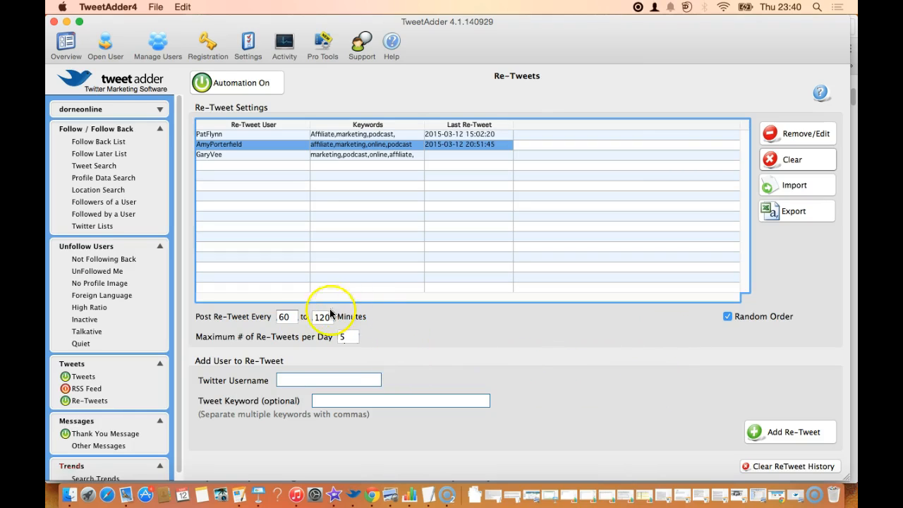
Set re-tweets to post every 20 to 120 minutes, with a maximum of 8 per day.
click(290, 318)
key(BackSpace)
key(BackSpace)
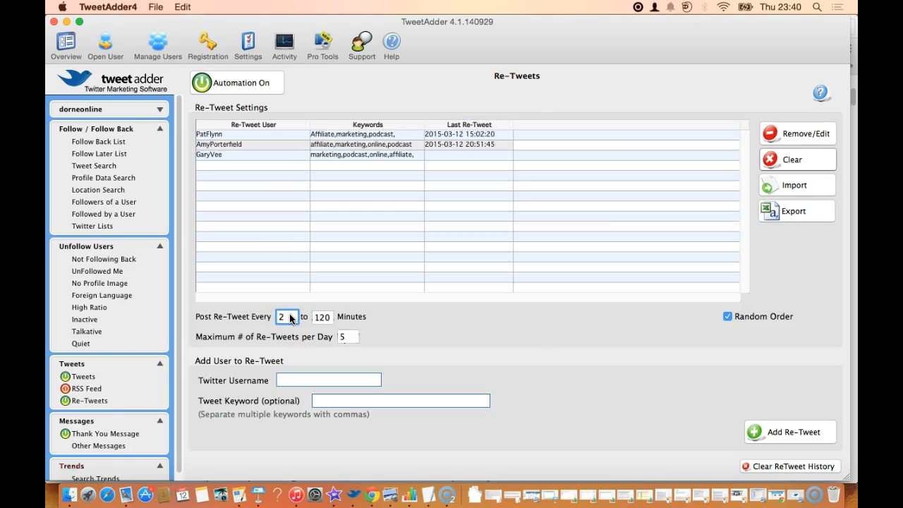
text(20)
click(326, 321)
key(BackSpace)
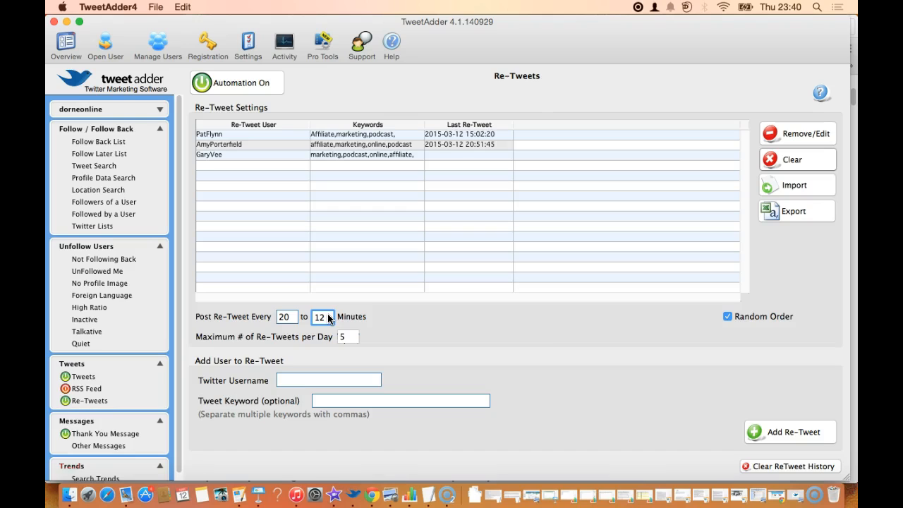
click(349, 338)
key(BackSpace)
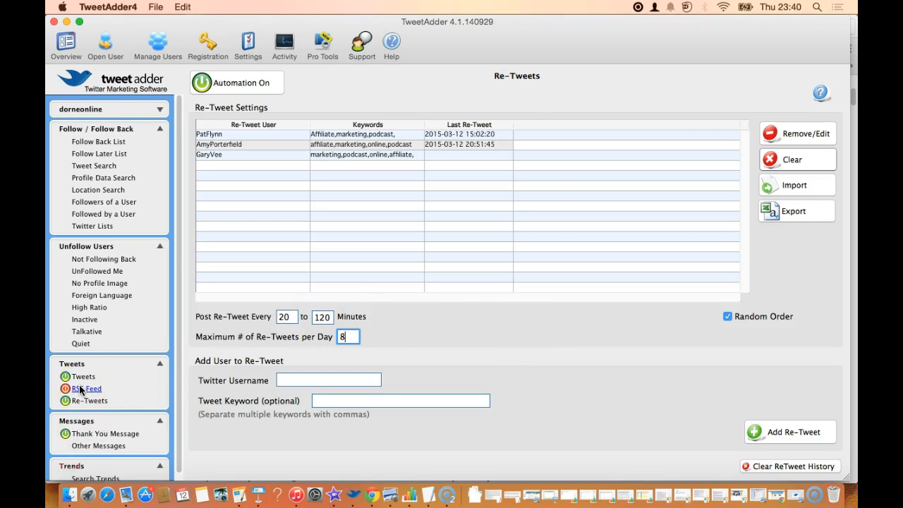
Write a new thank-you direct message reading "Thank for the Follow. Please accept a FREE gift".
click(105, 434)
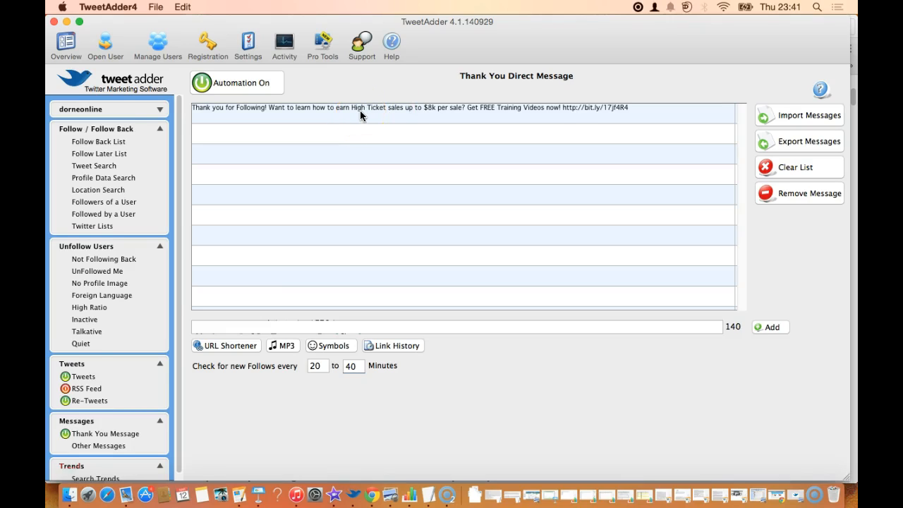
click(208, 328)
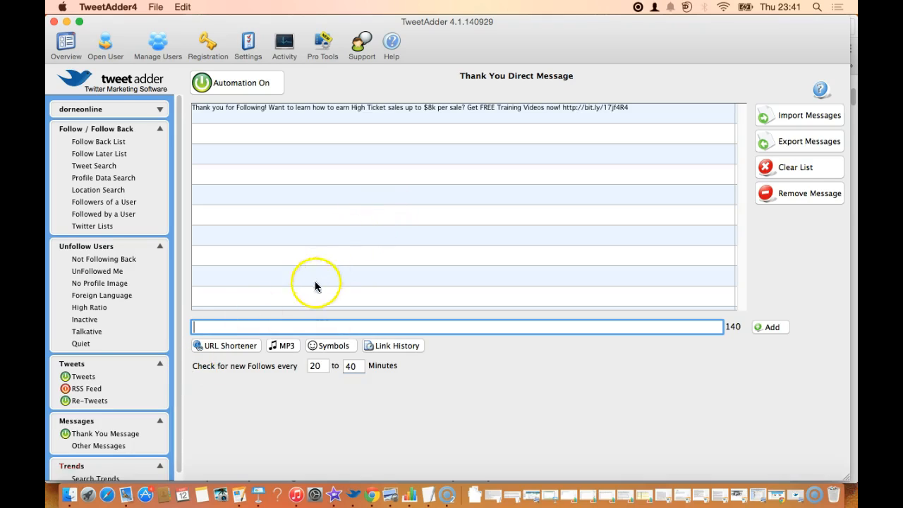
text(Thank for the Follow)
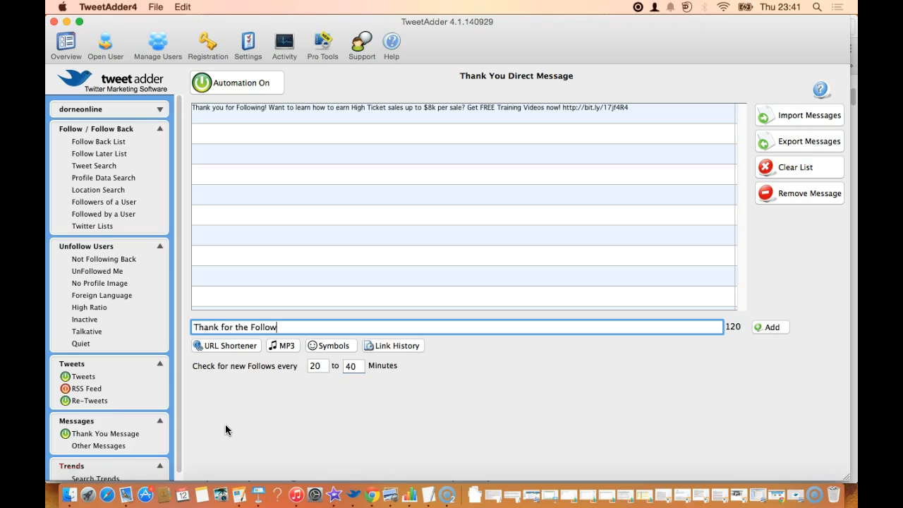
text(. Please accept a FREE gift)
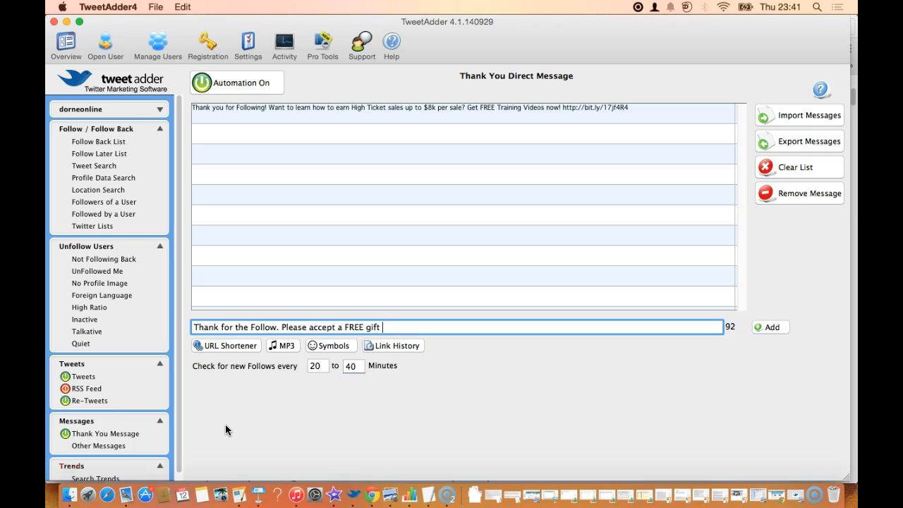
click(391, 346)
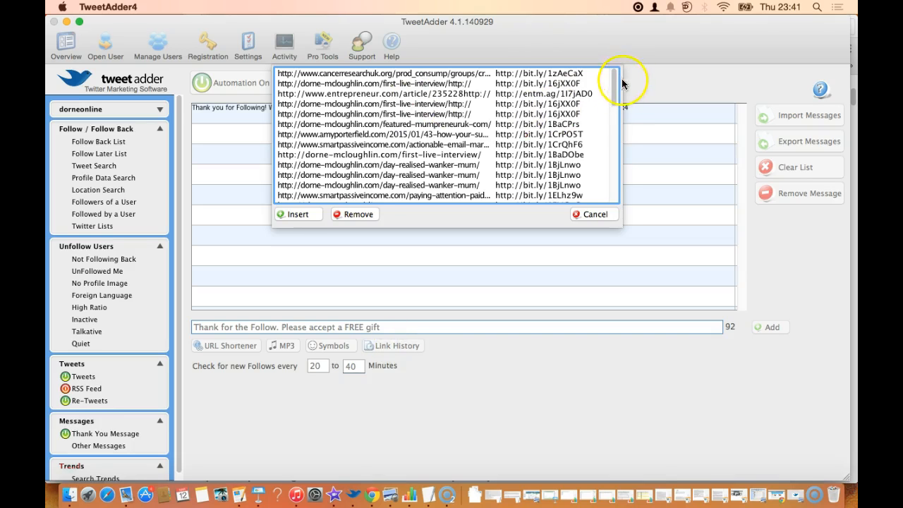
drag(615, 85, 614, 144)
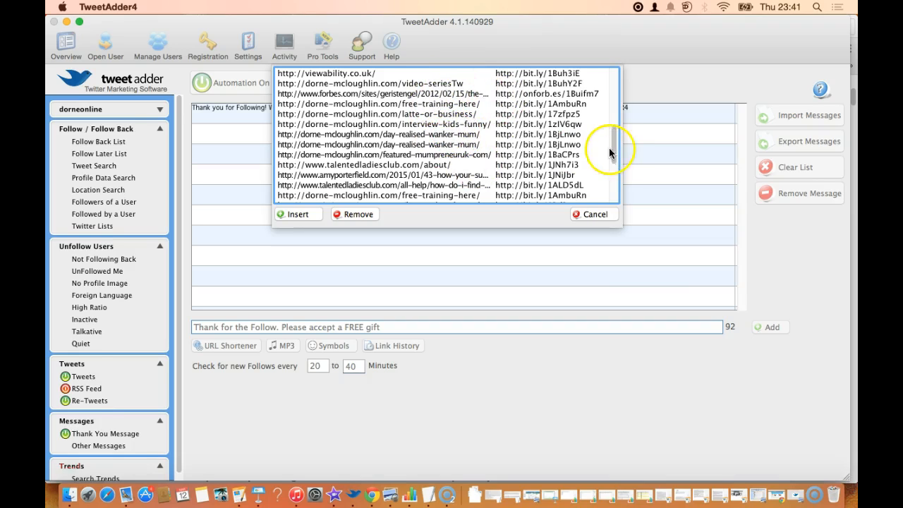
drag(616, 151, 614, 166)
click(404, 134)
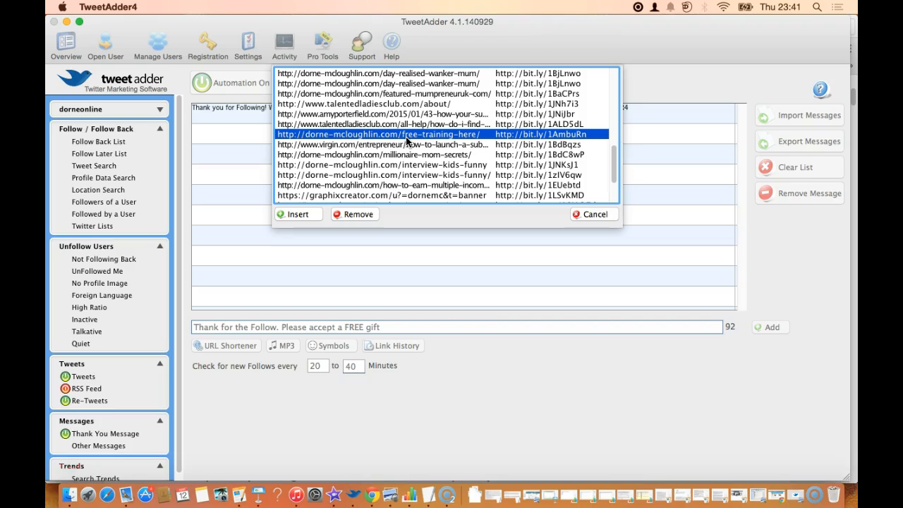
click(292, 215)
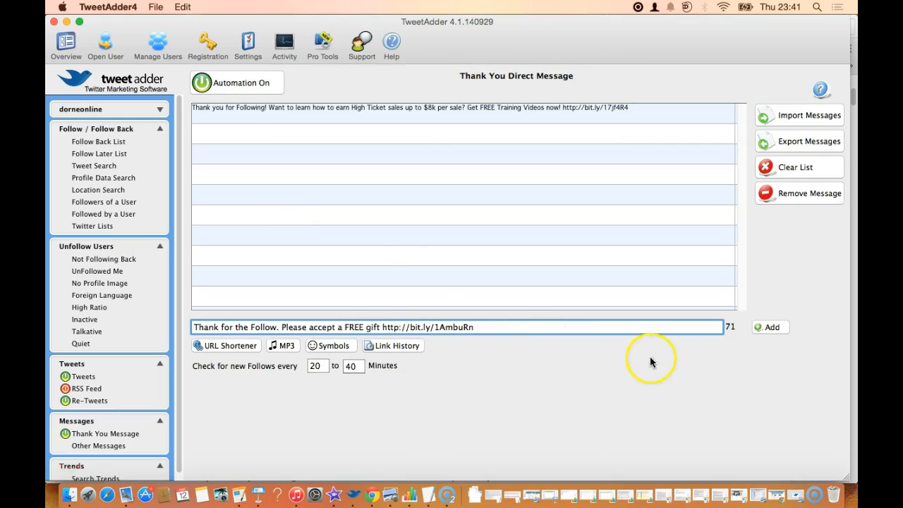
click(771, 327)
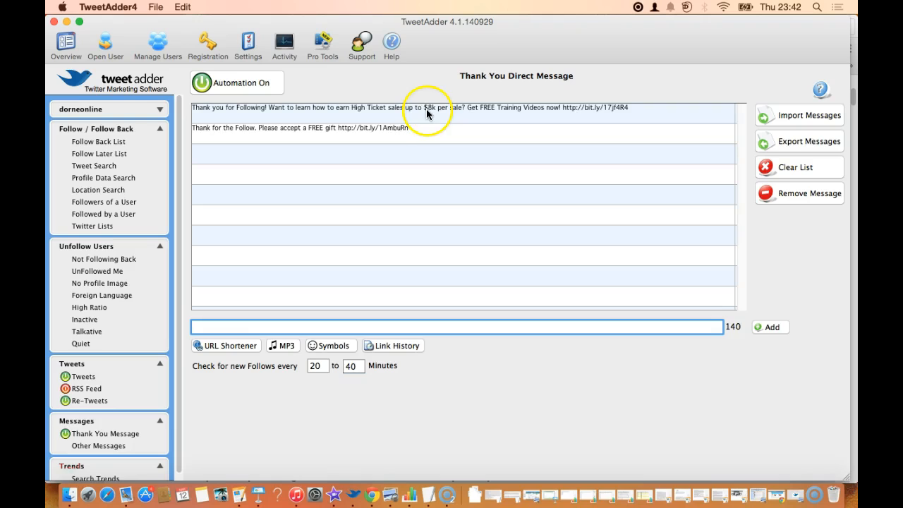
click(381, 115)
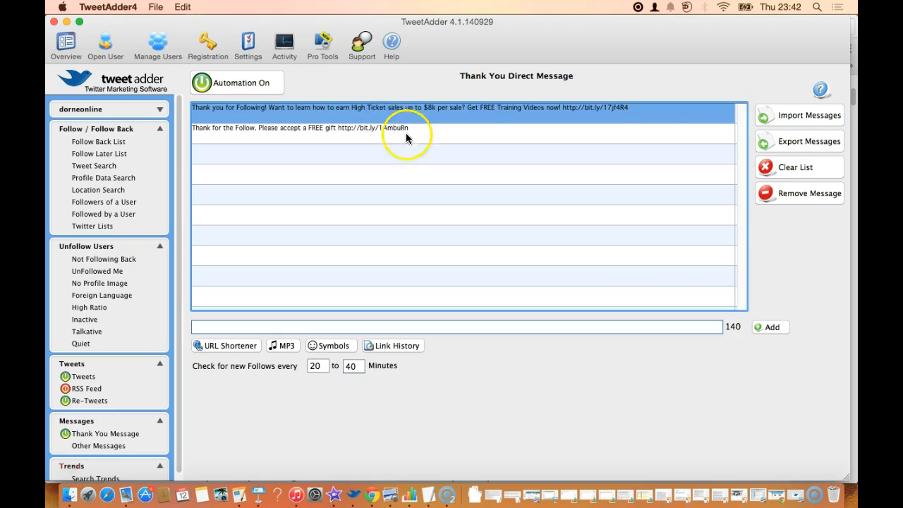
click(403, 133)
click(487, 381)
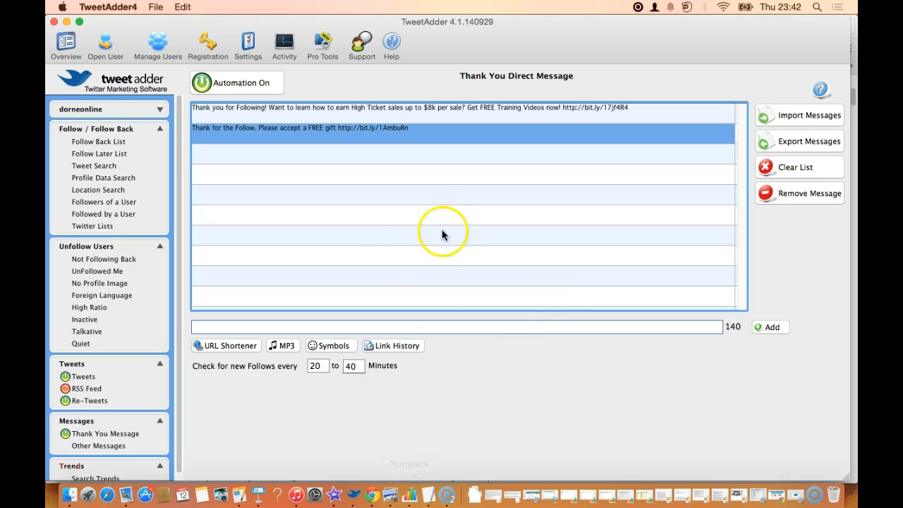
Switch to Chrome, view the increase-your-productivity-in-90-days blog page in a new tab, and return to TweetAdder.
click(372, 497)
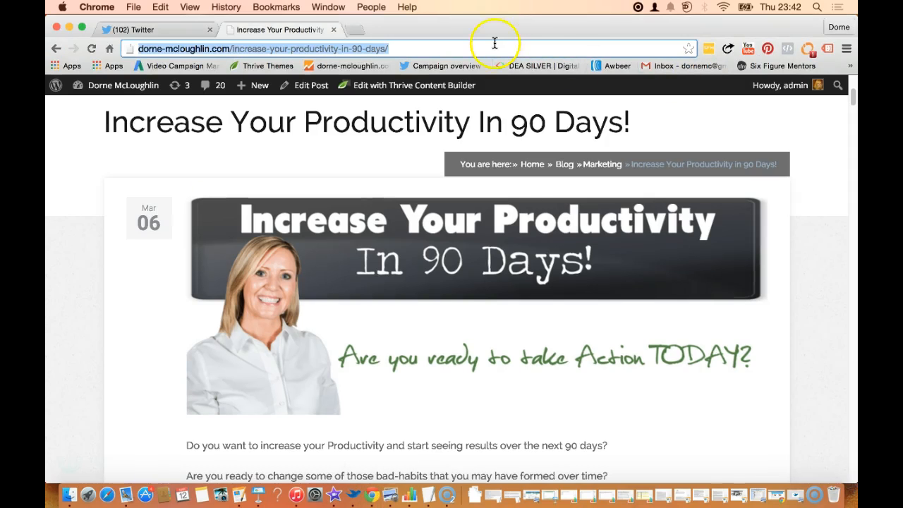
click(357, 30)
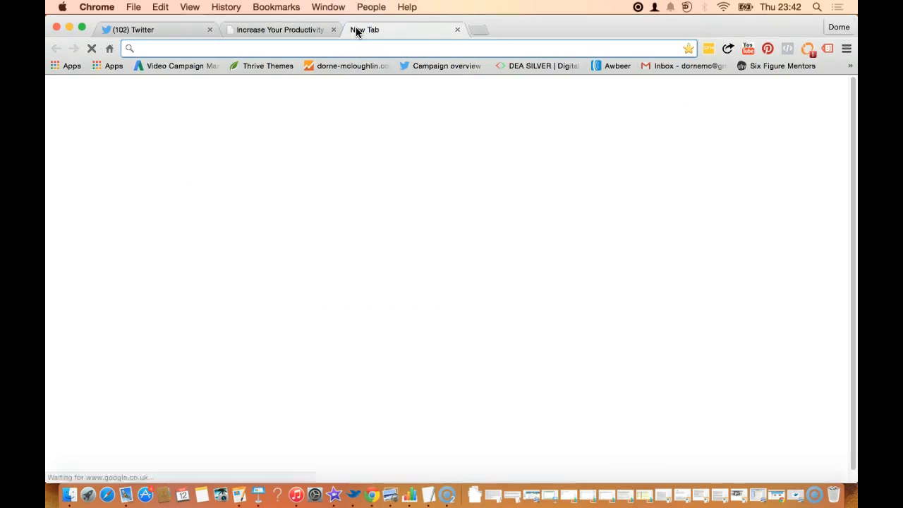
text(http://dorne-mcloughlin.com/increase-your-productivity-in-90-days/)
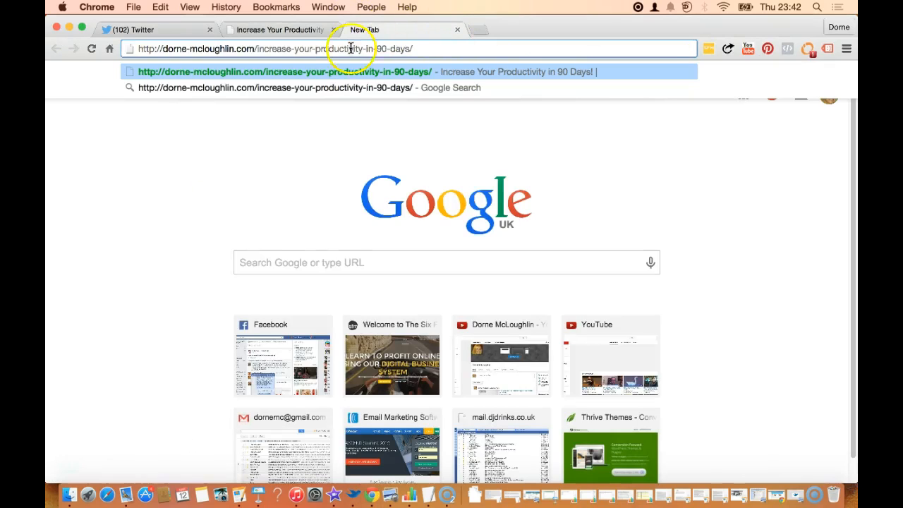
key(Return)
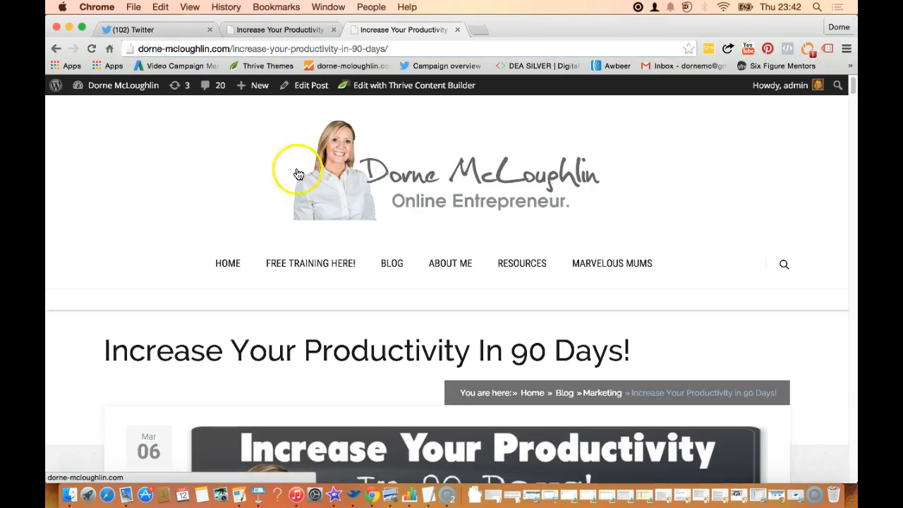
scroll(287, 196, down, 2)
scroll(287, 198, down, 5)
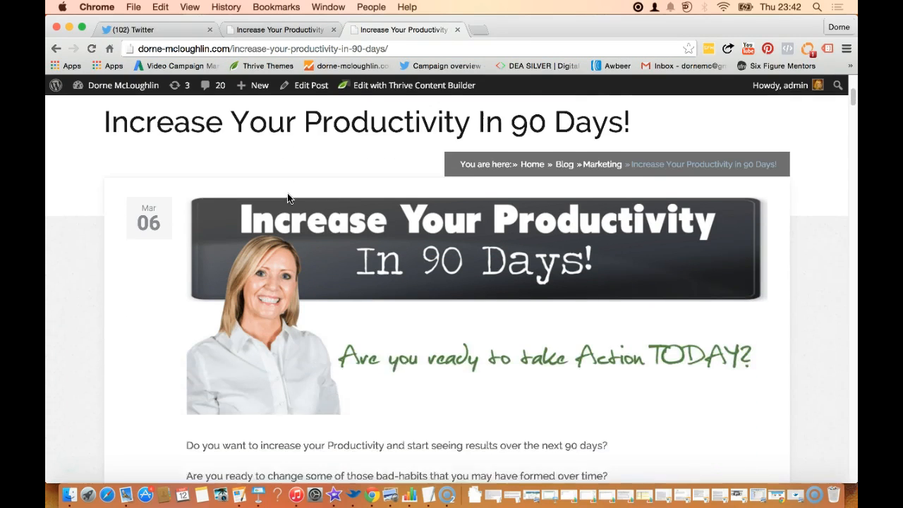
click(497, 230)
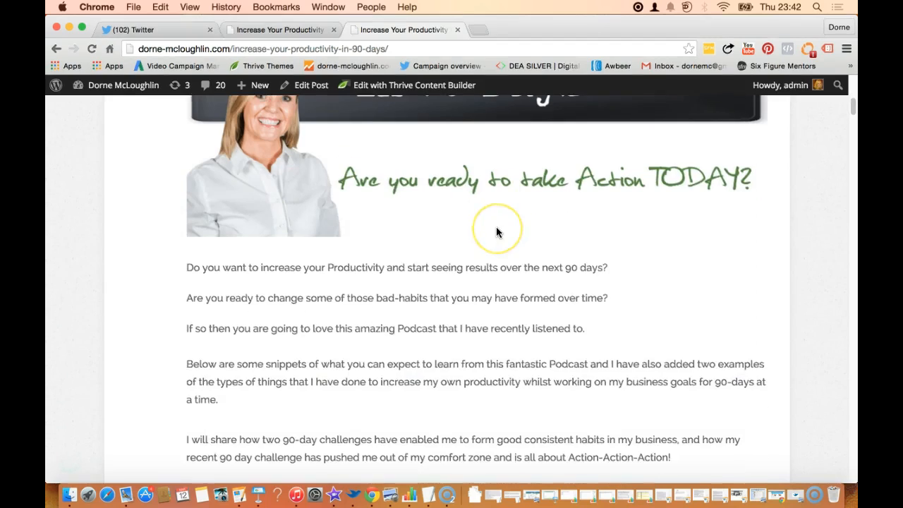
click(280, 29)
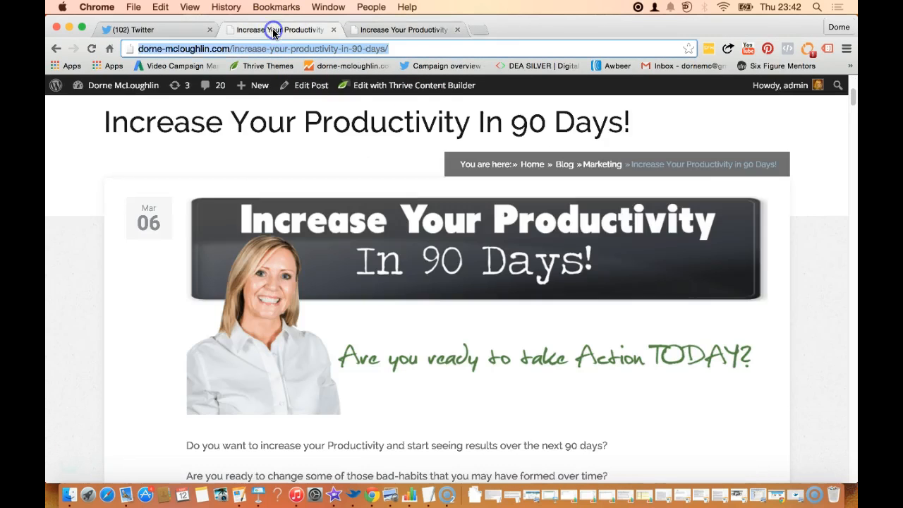
click(356, 500)
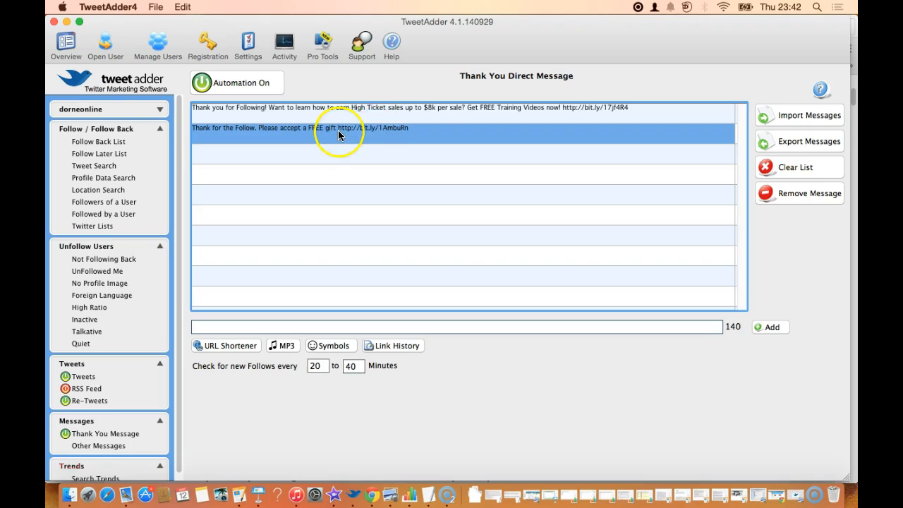
click(401, 134)
click(373, 134)
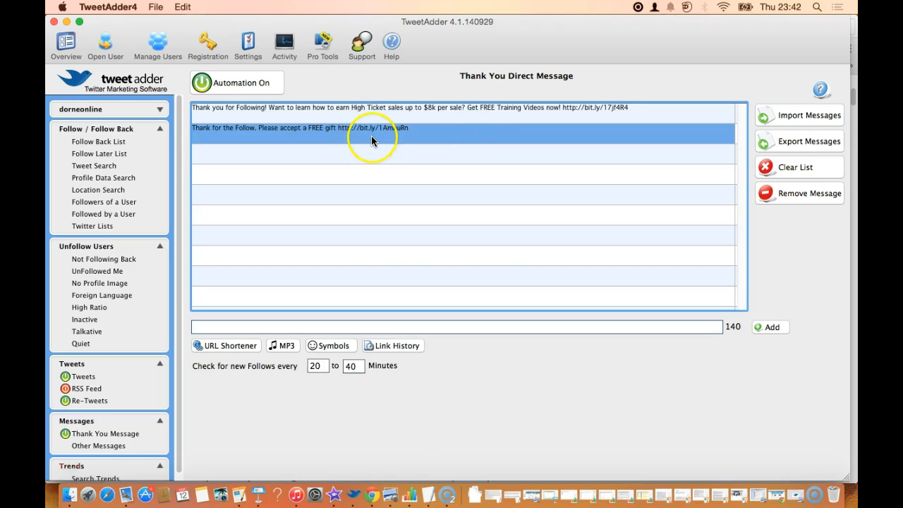
click(478, 337)
click(484, 385)
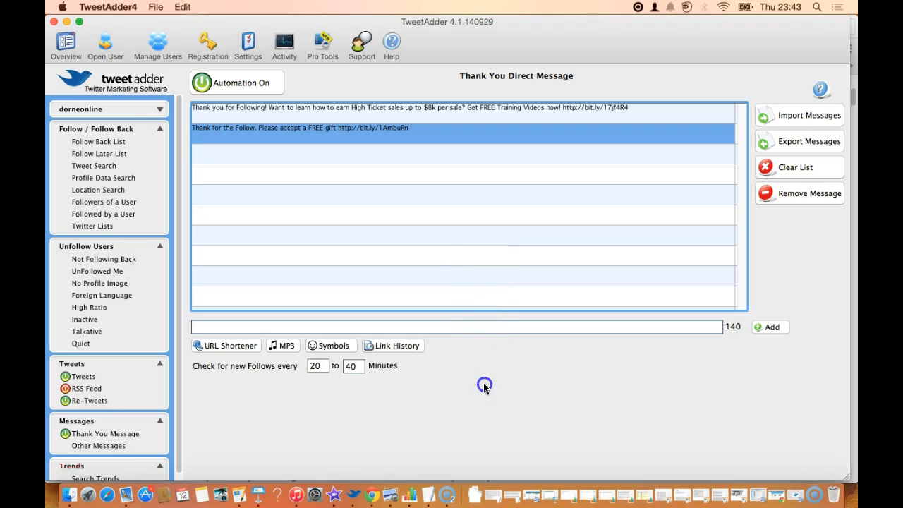
Try to open the Search Trends page in the Trends section.
drag(180, 451, 176, 478)
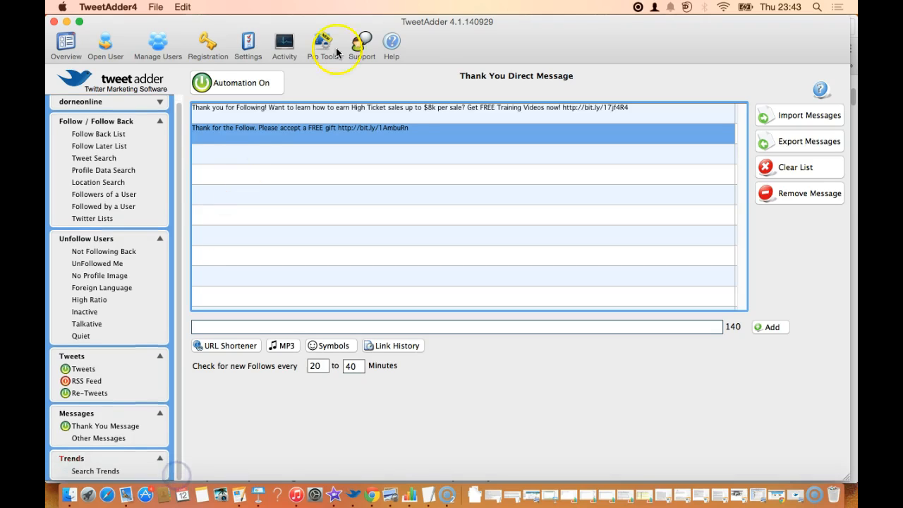
drag(434, 48, 434, 29)
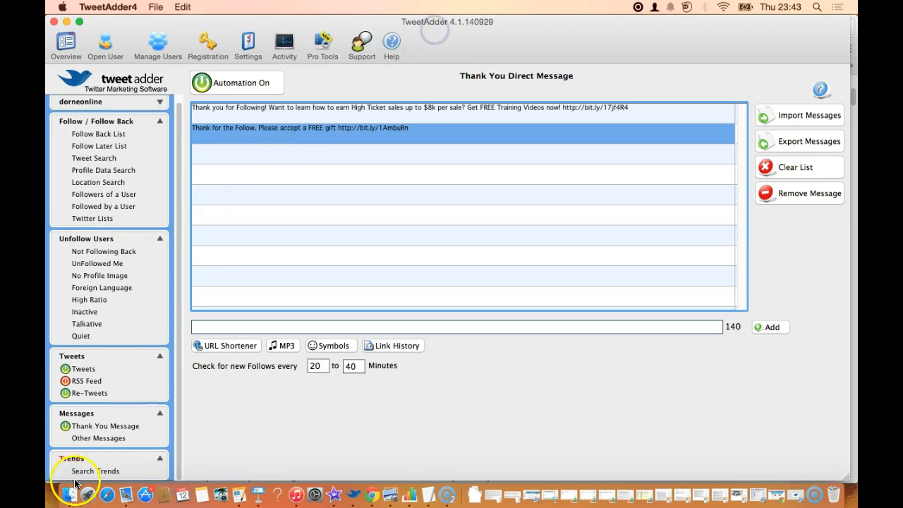
click(103, 472)
click(106, 472)
click(97, 473)
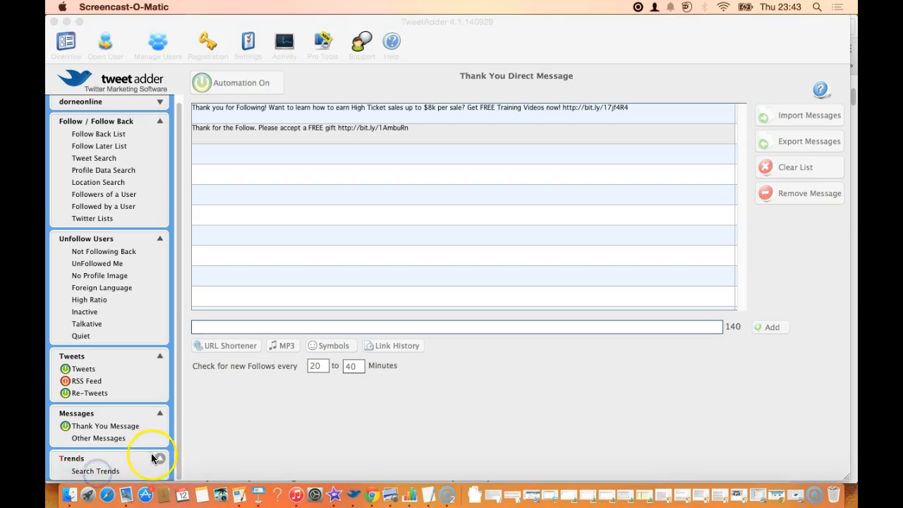
click(94, 471)
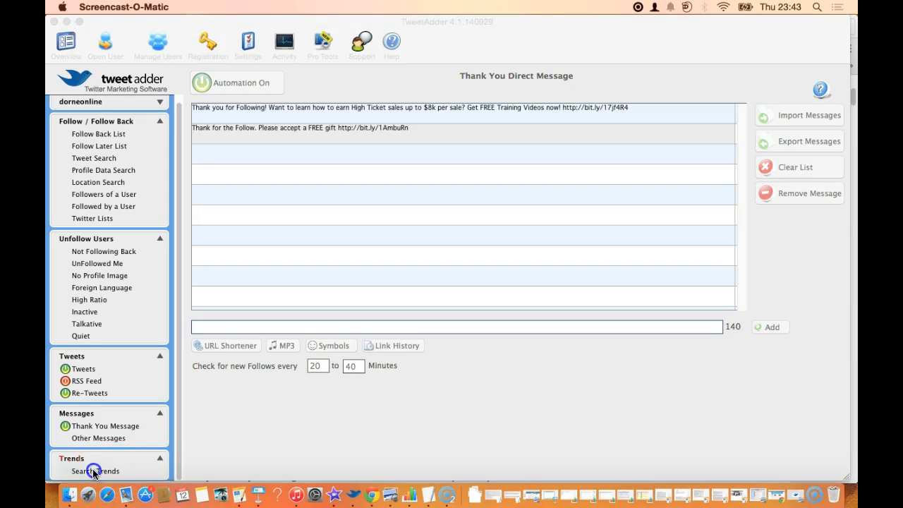
click(231, 413)
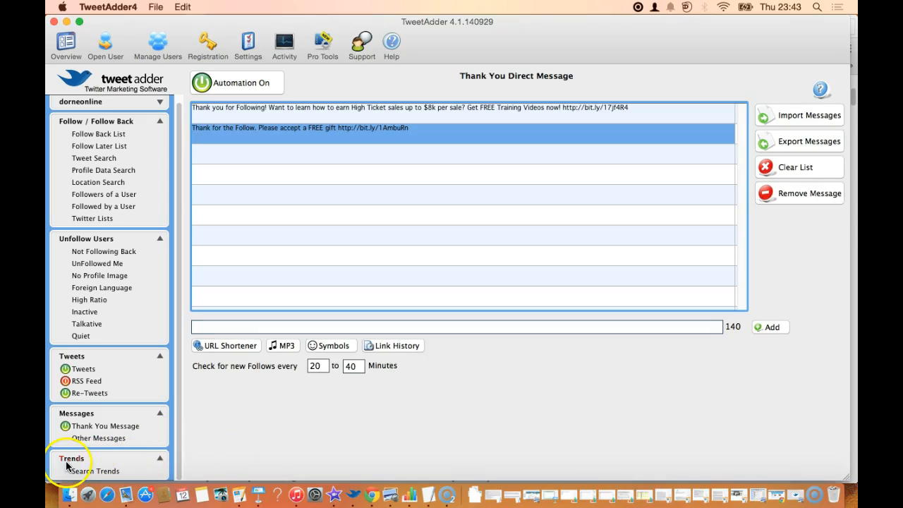
click(103, 477)
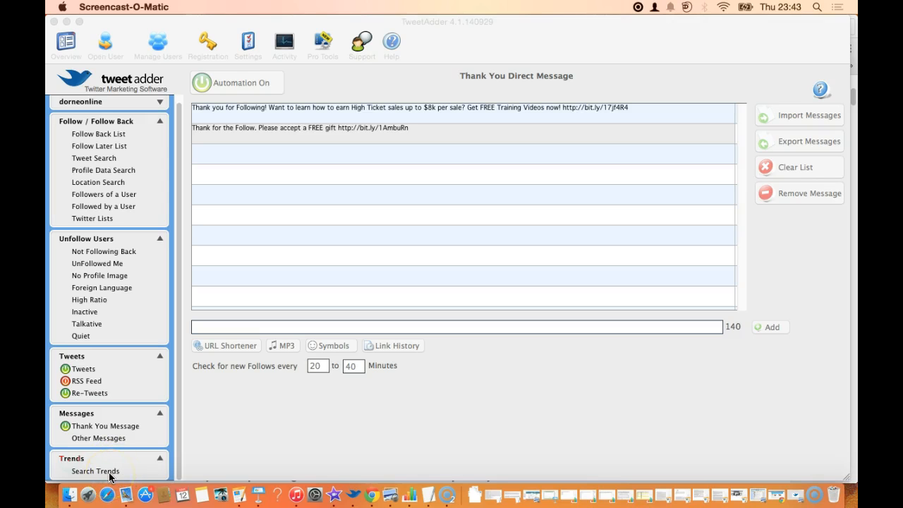
click(238, 429)
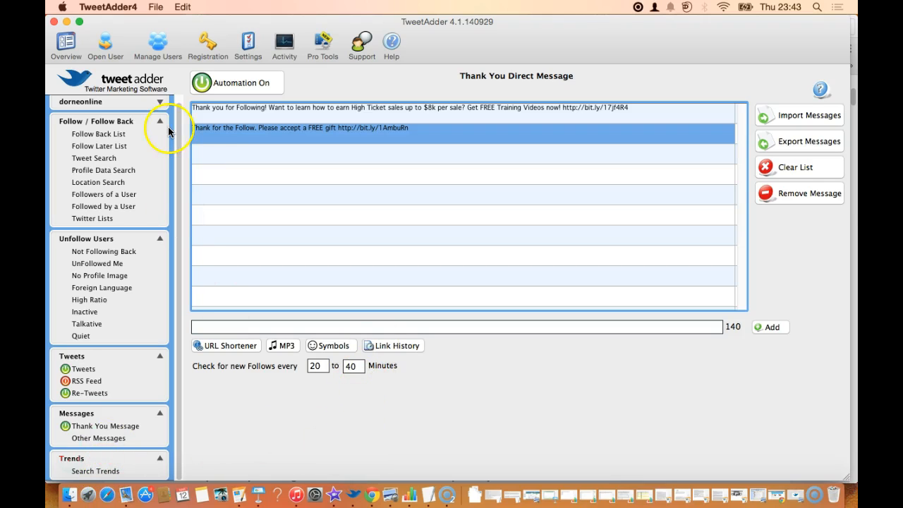
drag(180, 127, 178, 98)
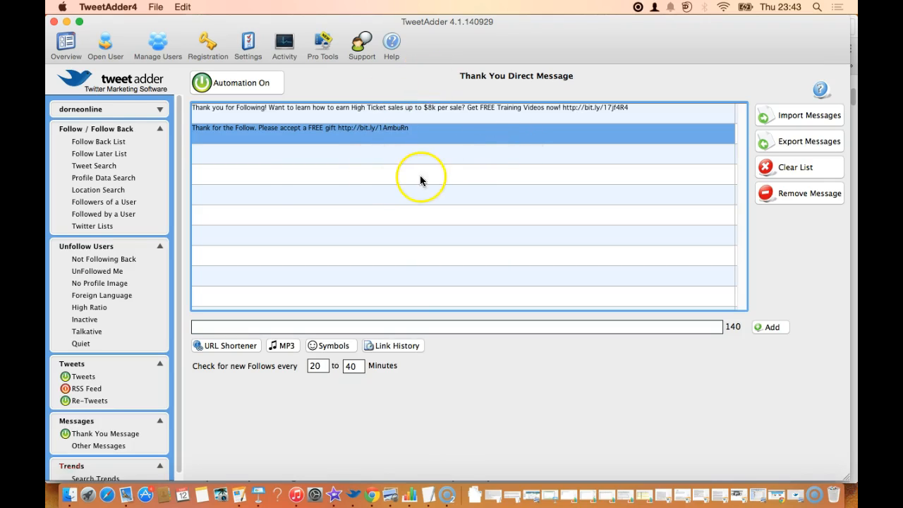
Return to the Tweets page and clear the leftover "Hi there" draft with the smiley from the new tweet field.
click(81, 377)
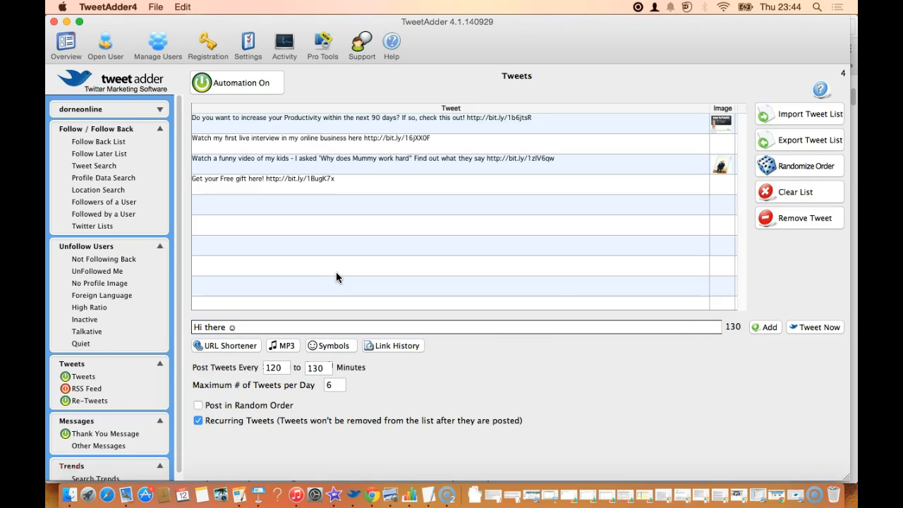
click(240, 329)
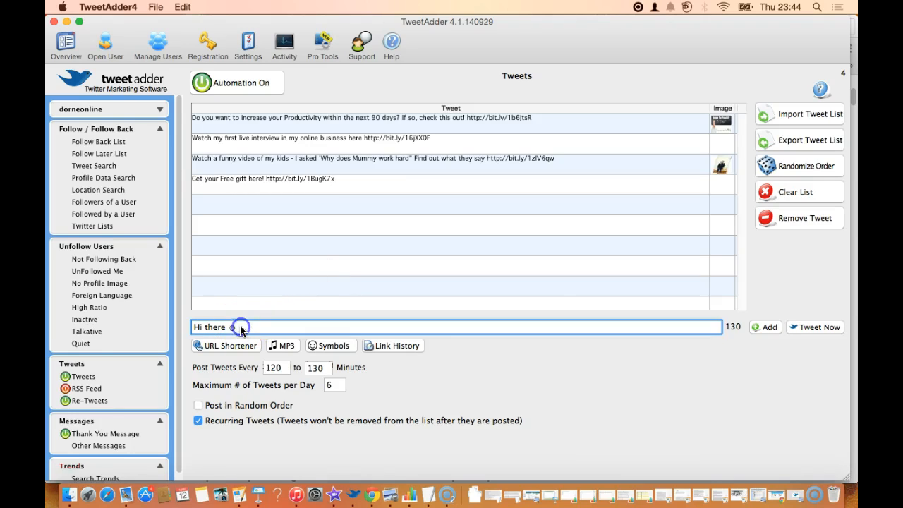
key(super+a)
key(BackSpace)
click(560, 377)
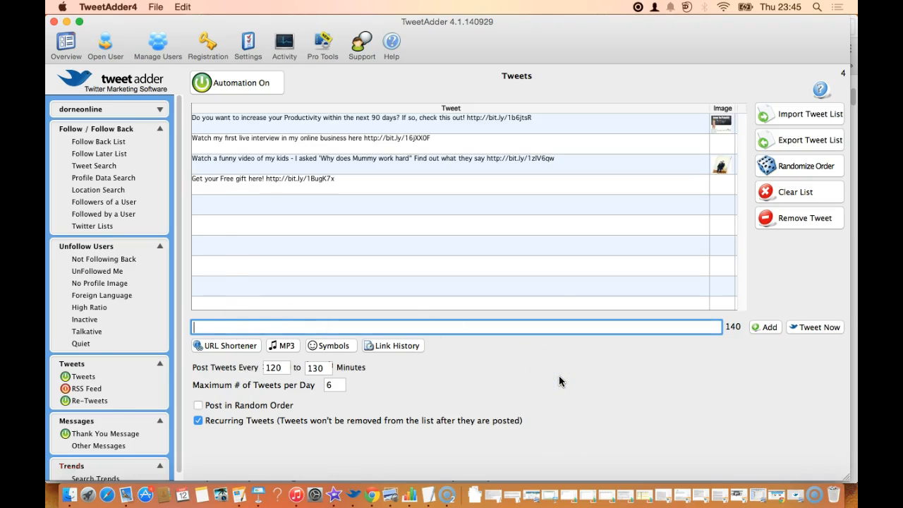